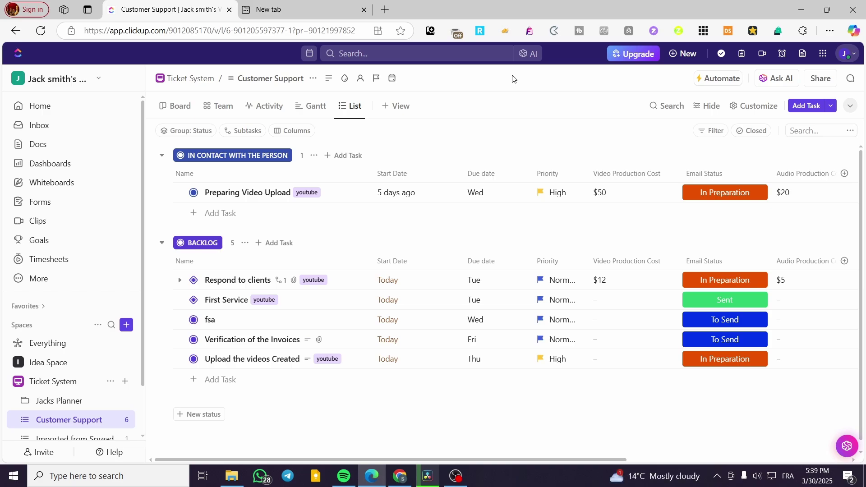
- Open the workspace Home page and look over its Recents, Agenda, My Work and Assigned to me cards
left_click(55, 110)
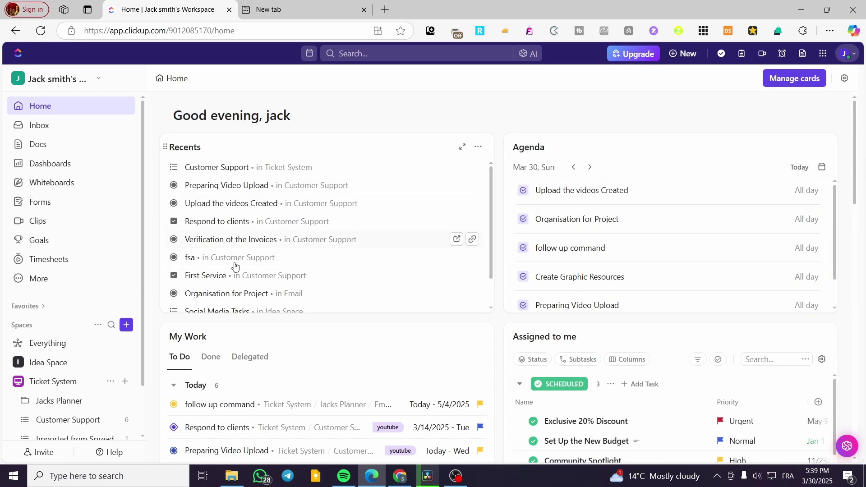
scroll(652, 329, "down", 3)
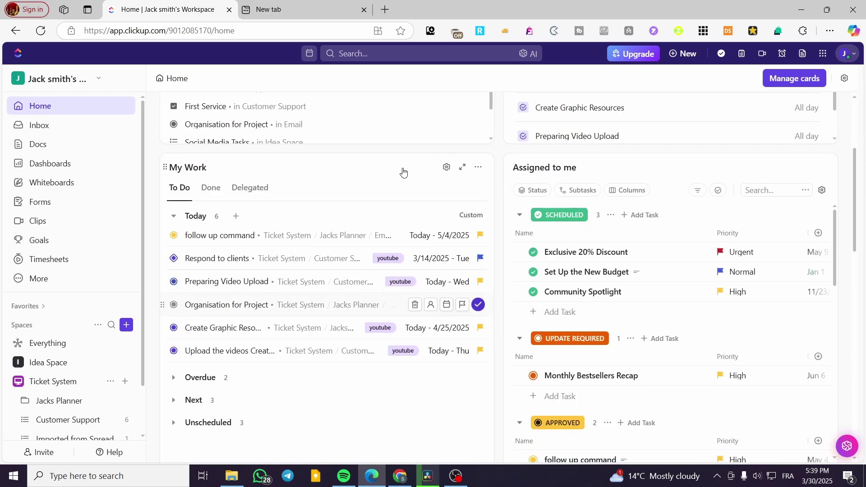
scroll(404, 171, "up", 3)
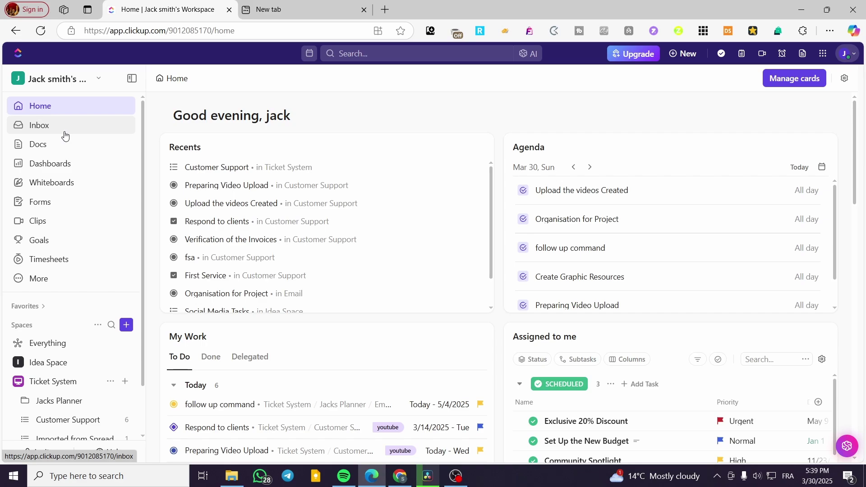
- Start creating a new Space and enter "Construction Management Site1" as its name
scroll(68, 180, "down", 2)
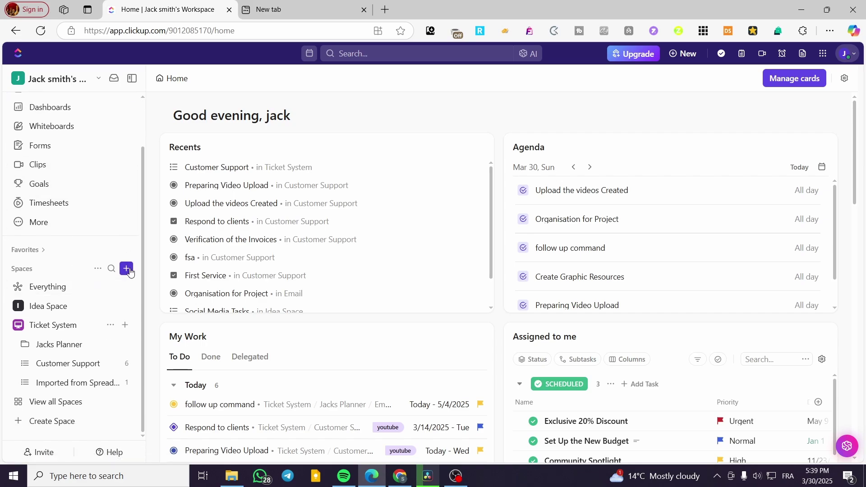
left_click(127, 270)
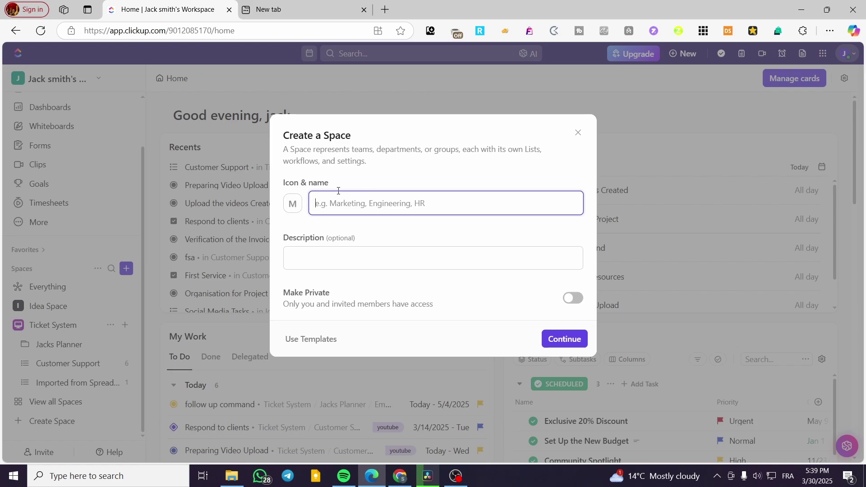
type("Co")
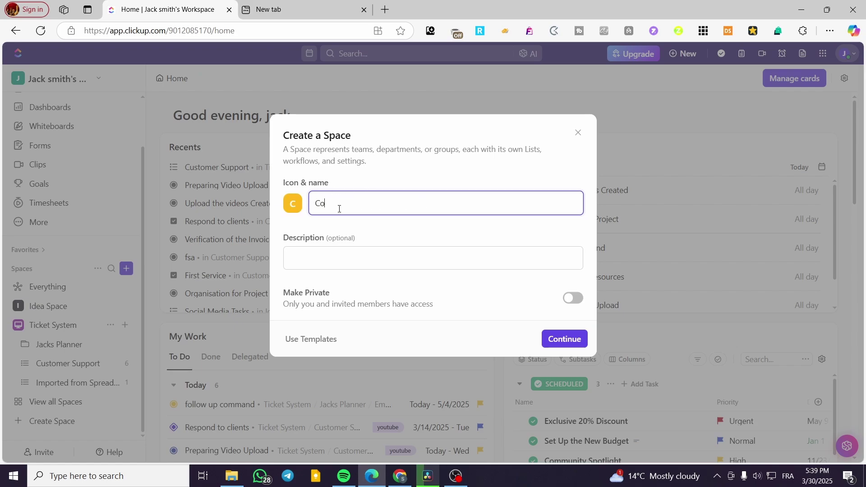
type("nstruction Management Site1")
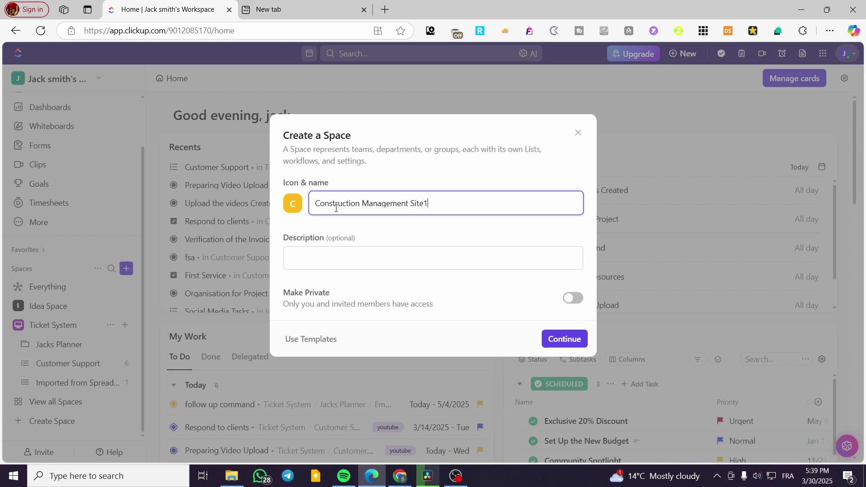
- Fill in the new Space's description with "Everything related to the constructions"
left_click(410, 260)
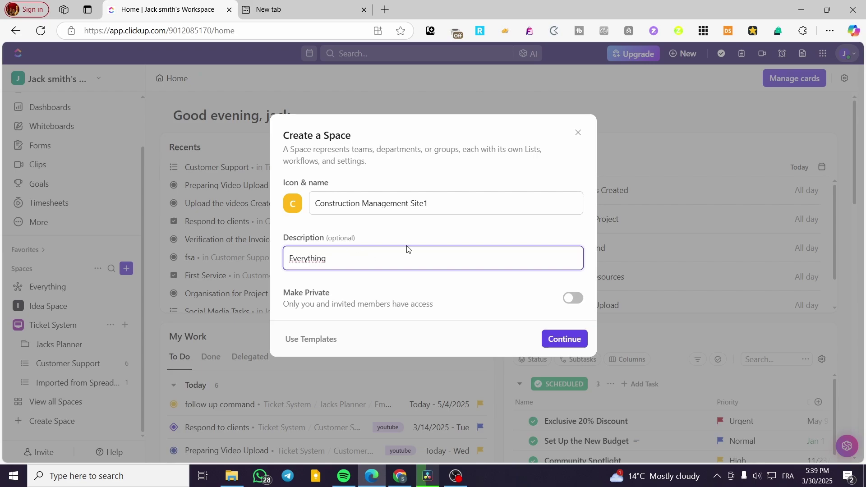
type("Everything related to the")
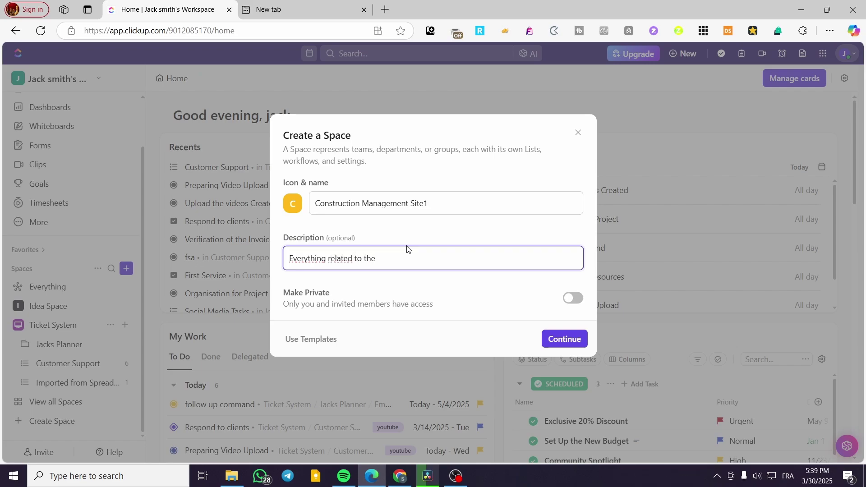
type(" cr")
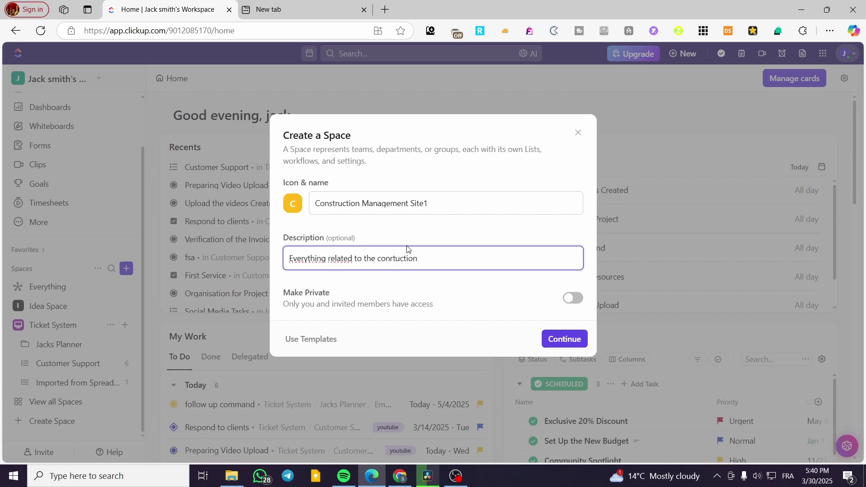
left_click(390, 259)
type("s")
key("BackSpace")
type("r")
key("End")
type("s")
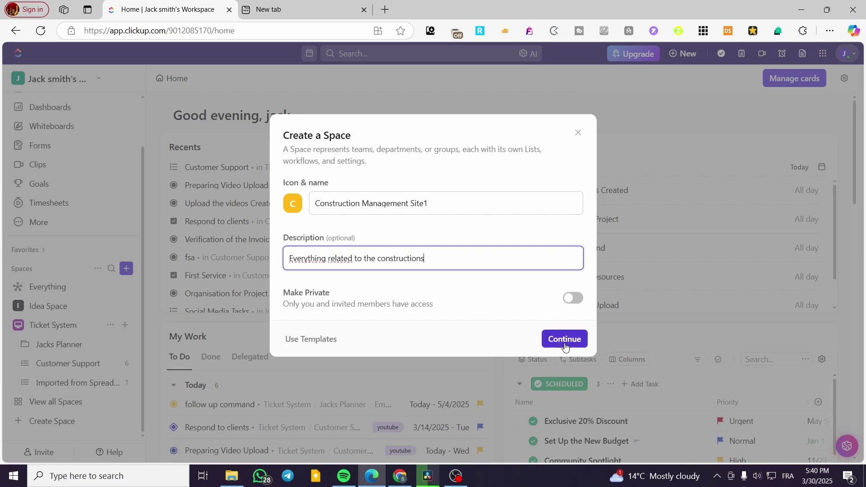
- Browse ClickUp's own Space templates and open the Construction Project Management template under PMO - Project Management
left_click(314, 343)
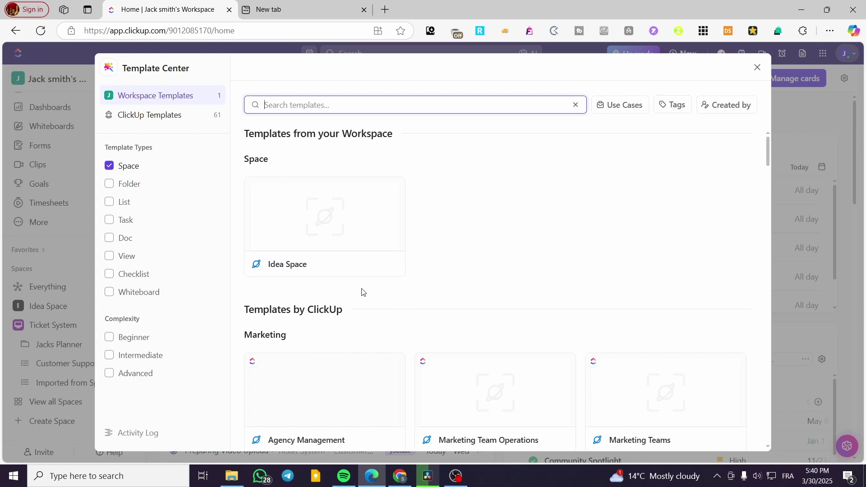
left_click(197, 125)
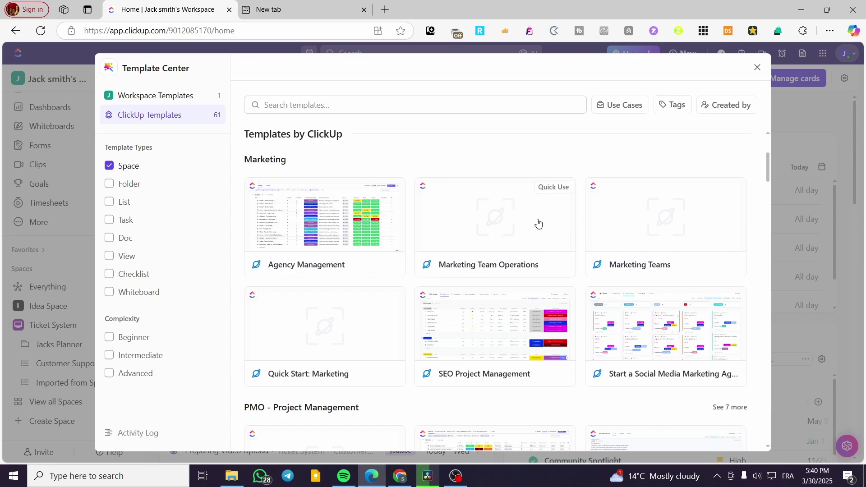
scroll(537, 224, "down", 3)
scroll(497, 251, "down", 3)
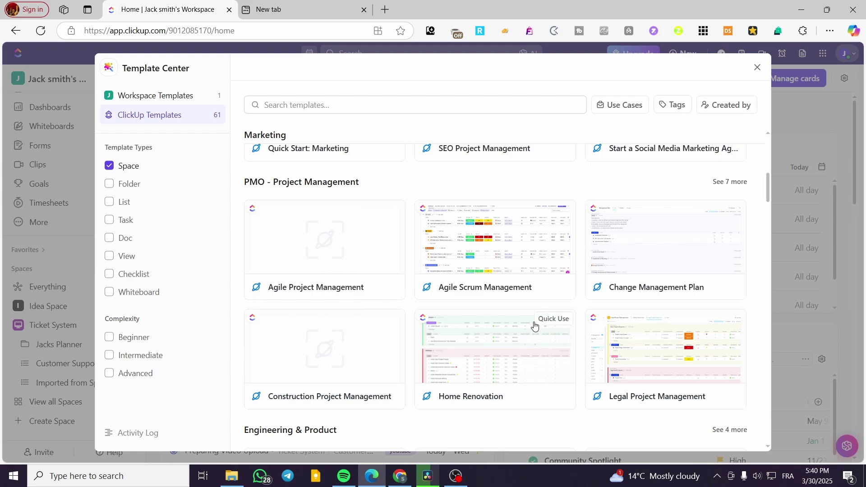
scroll(496, 326, "down", 4)
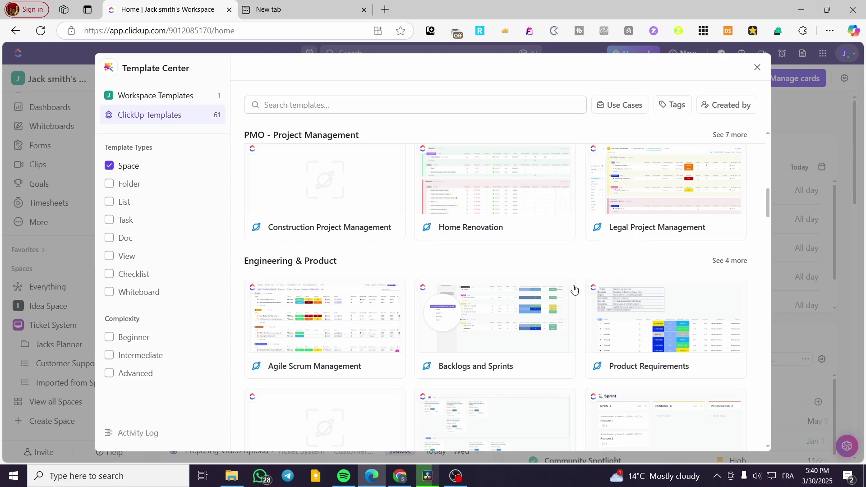
left_click(655, 200)
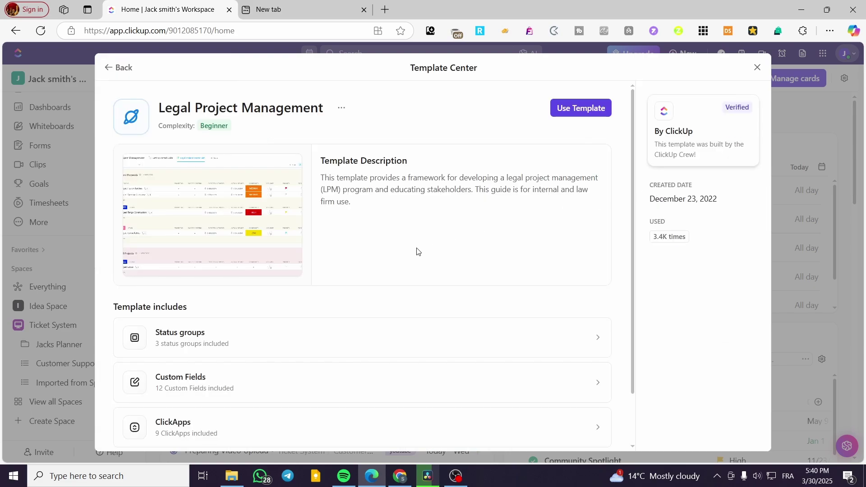
left_click(114, 69)
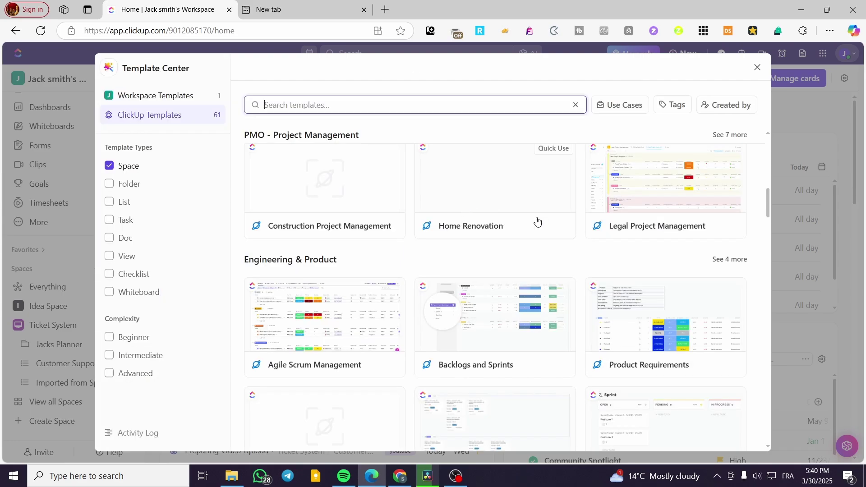
scroll(560, 307, "up", 1)
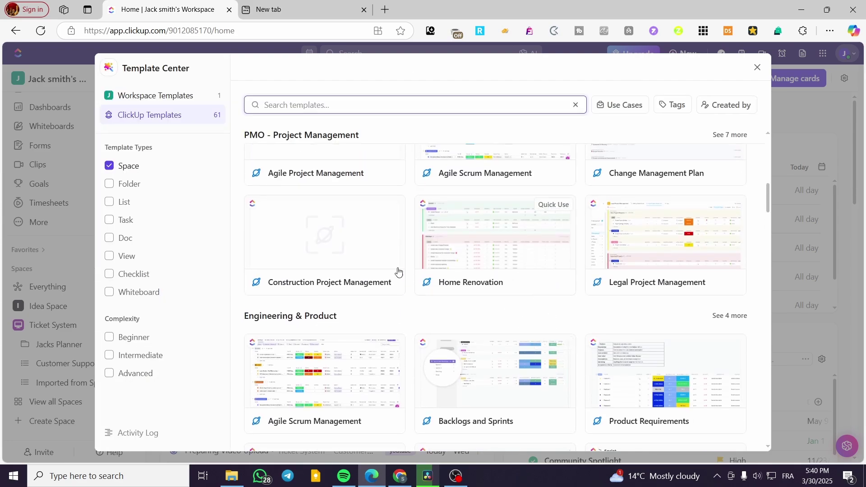
left_click(334, 245)
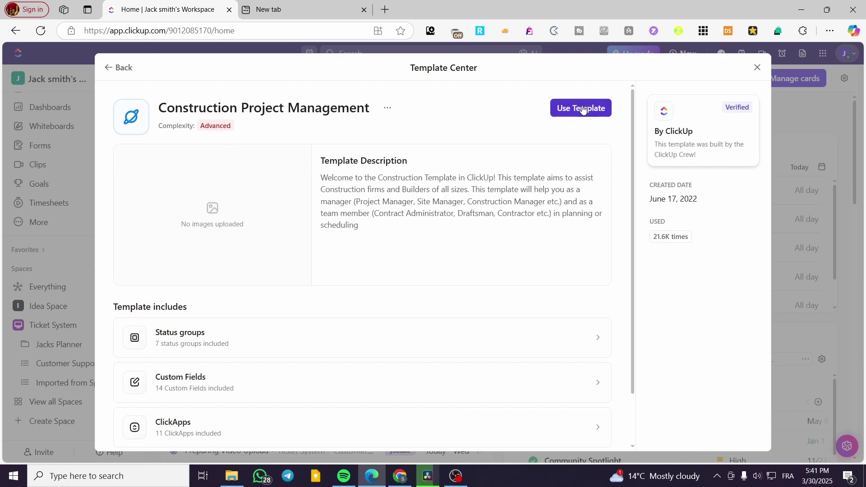
- Examine the status groups, Custom Fields, ClickApps and view types included in the Construction Project Management template
scroll(323, 319, "down", 2)
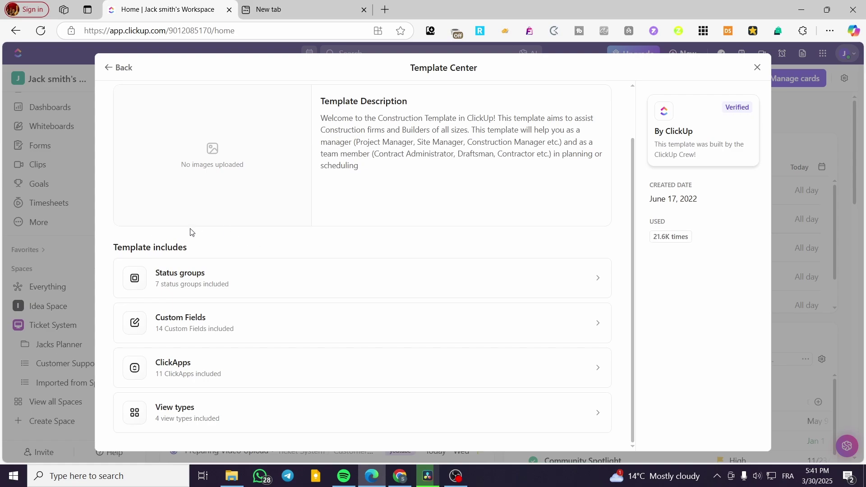
left_click(336, 285)
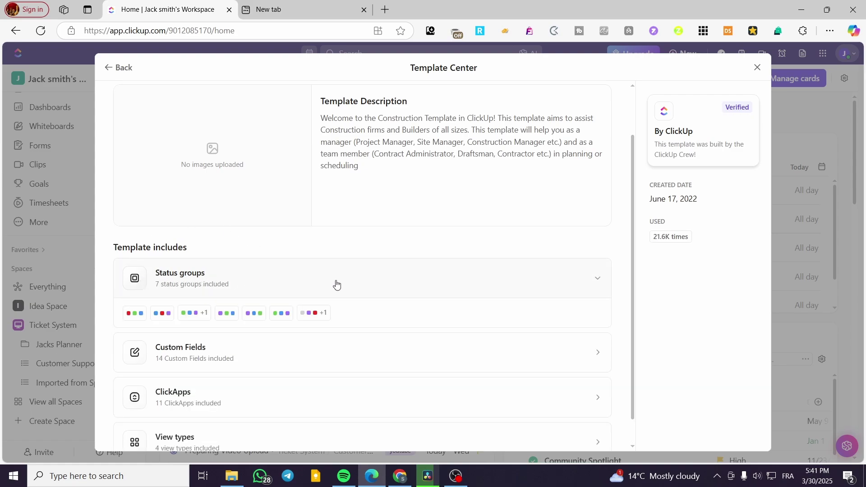
left_click(204, 316)
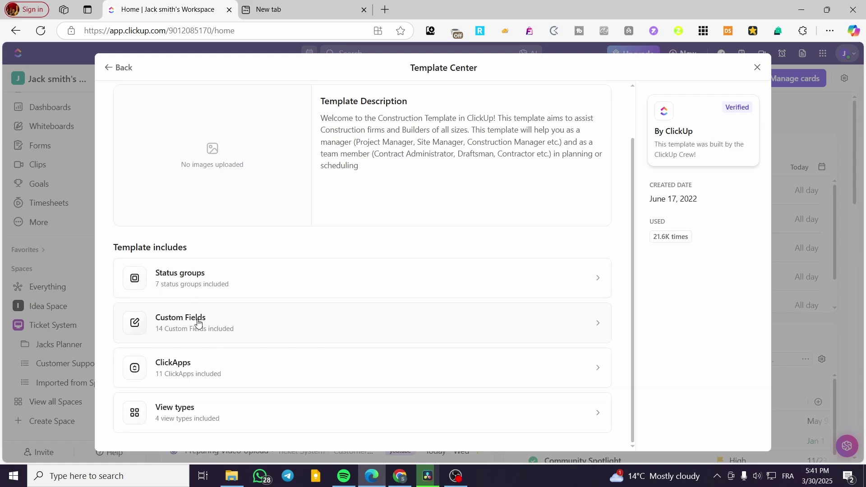
left_click(252, 326)
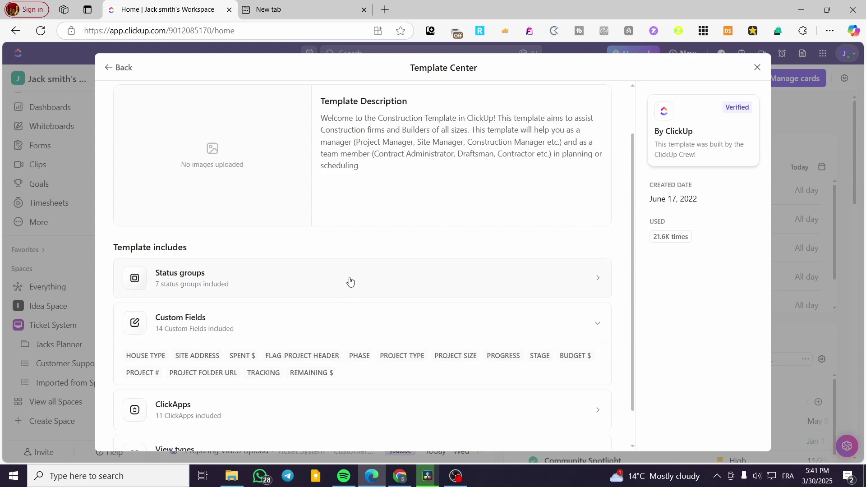
scroll(425, 361, "down", 1)
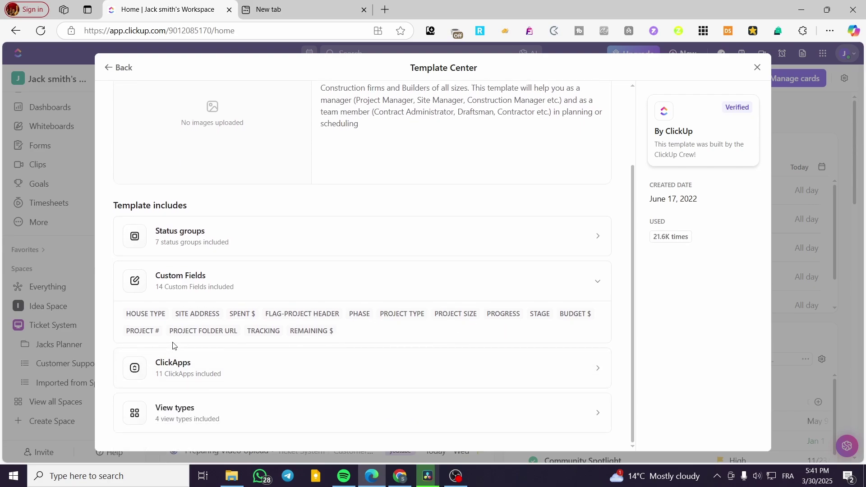
left_click(242, 369)
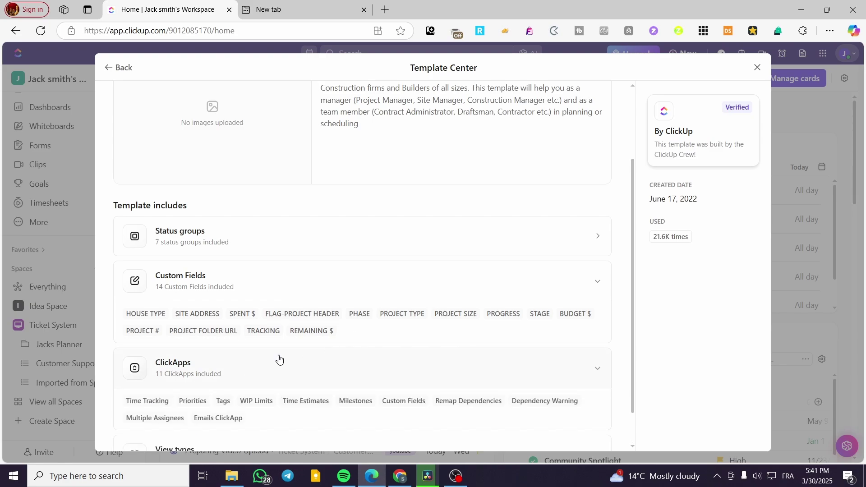
scroll(244, 361, "down", 1)
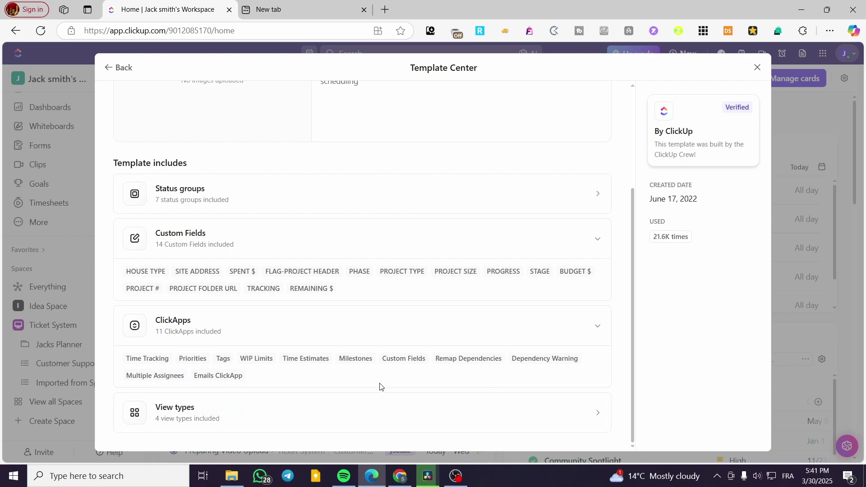
left_click(338, 414)
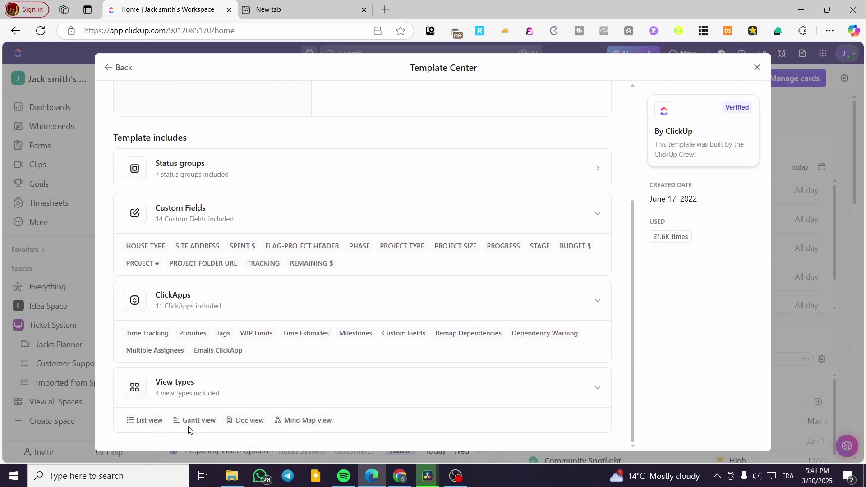
- Create a Space named "Construction P1" from the template, importing everything, keeping project dates as is and leaving out archived tasks
scroll(416, 365, "up", 3)
scroll(418, 364, "up", 1)
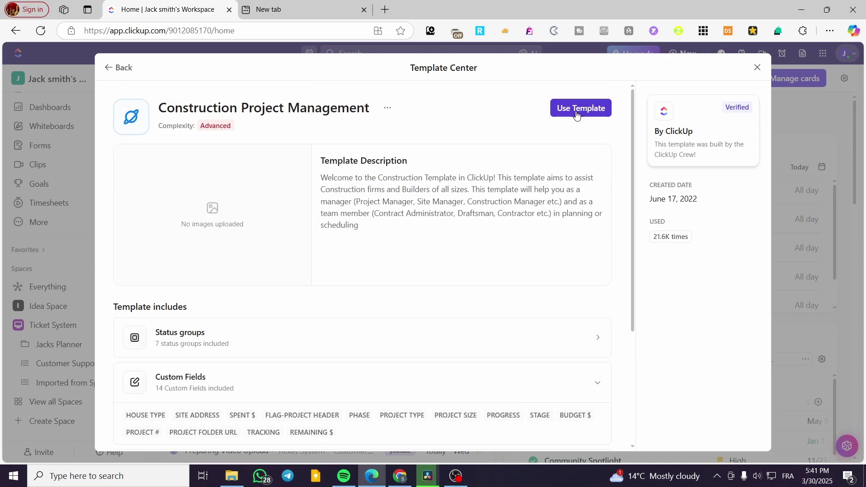
left_click(572, 113)
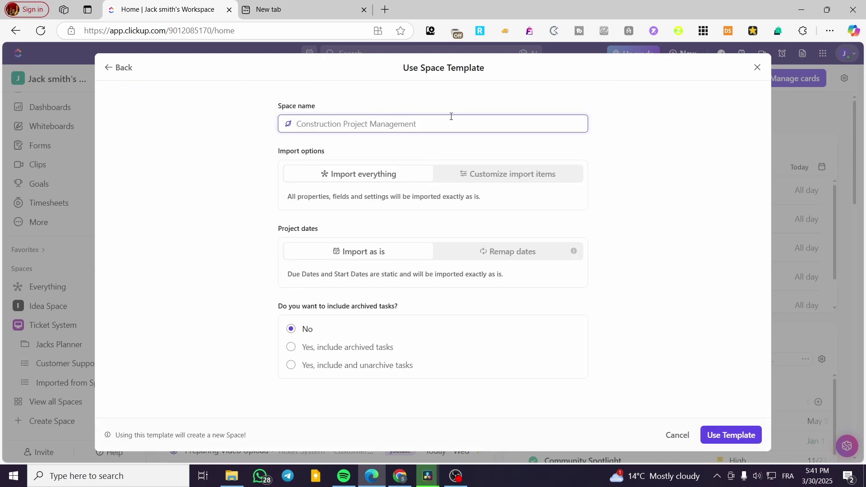
type("Co")
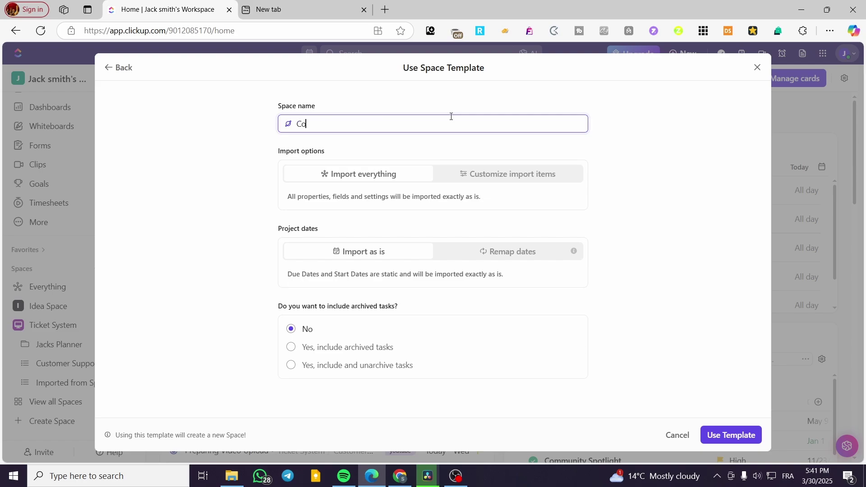
type("nstruction P1")
left_click(470, 176)
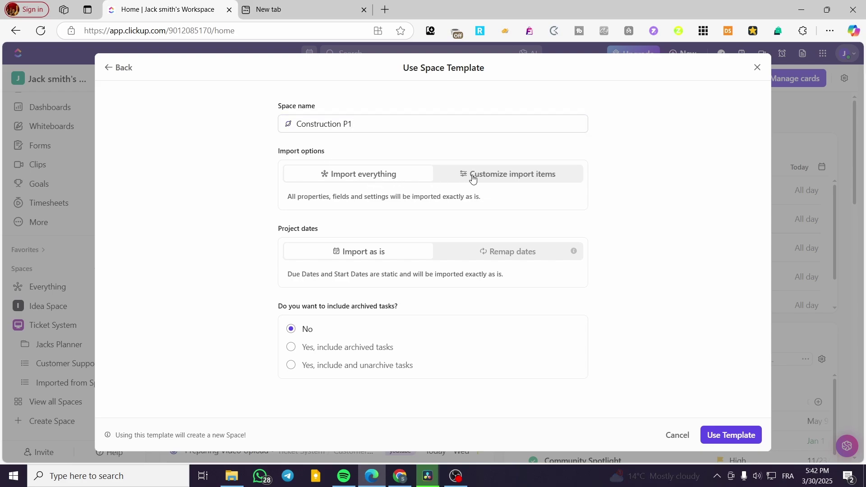
left_click(379, 176)
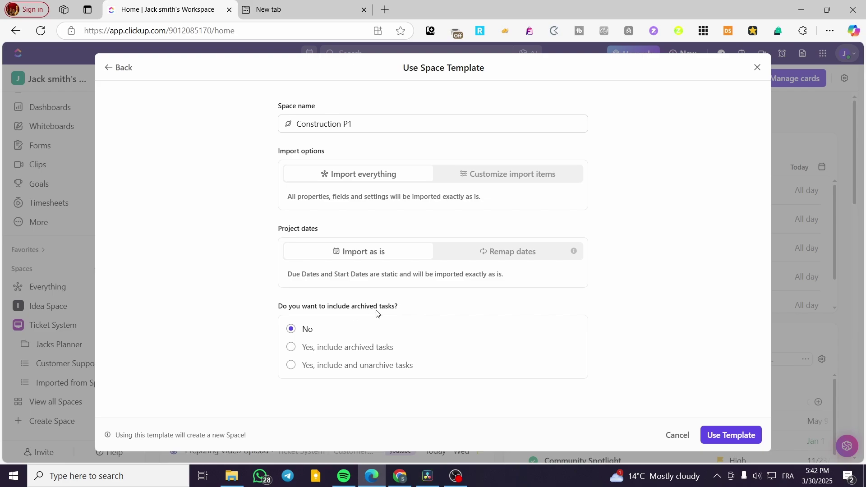
left_click(741, 443)
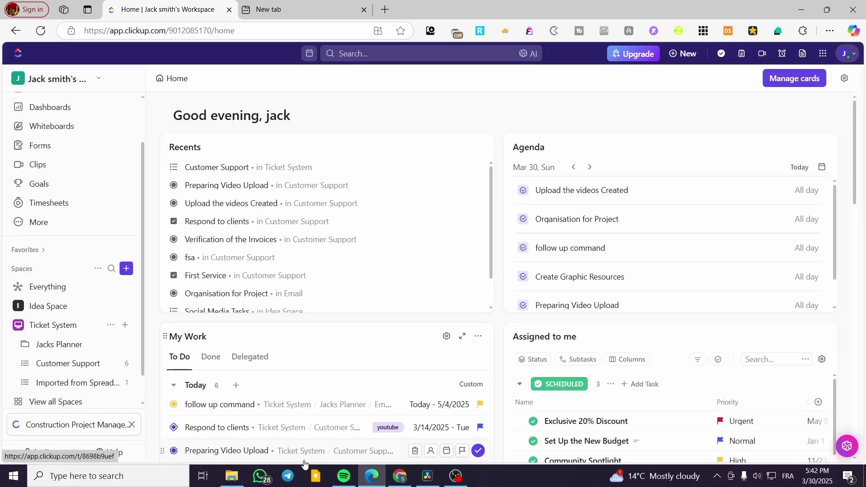
- Open the overview of the PROJECT 2-[NAME] folder in the Construction P1 Space
scroll(81, 365, "down", 1)
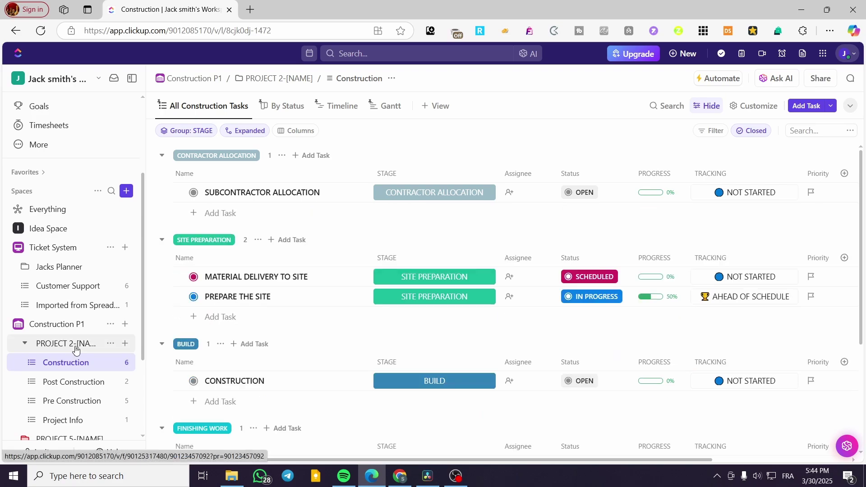
left_click(75, 349)
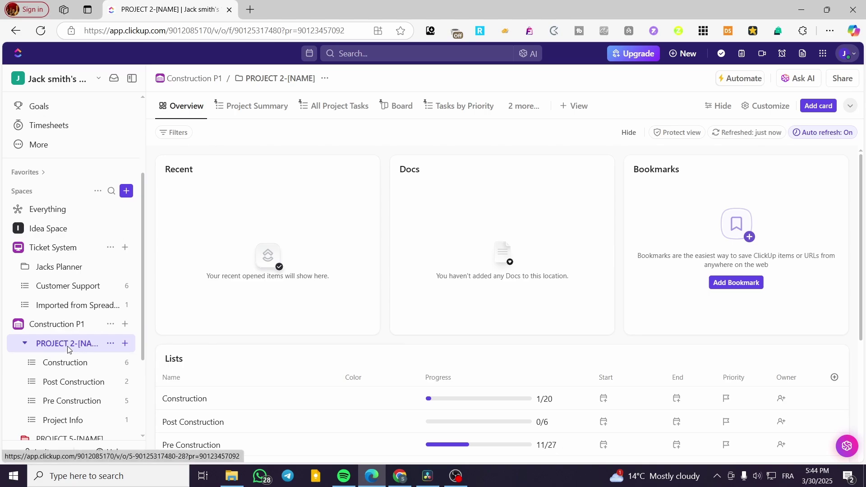
- Reorder the lists in the PROJECT 2-[NAME] folder as Project Info, Pre Construction, Construction and Post Construction
scroll(397, 265, "down", 2)
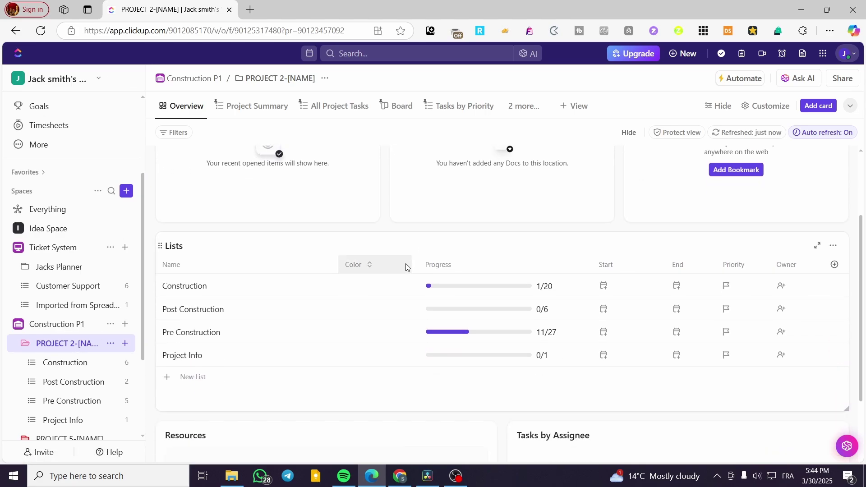
scroll(397, 268, "down", 1)
scroll(227, 283, "up", 3)
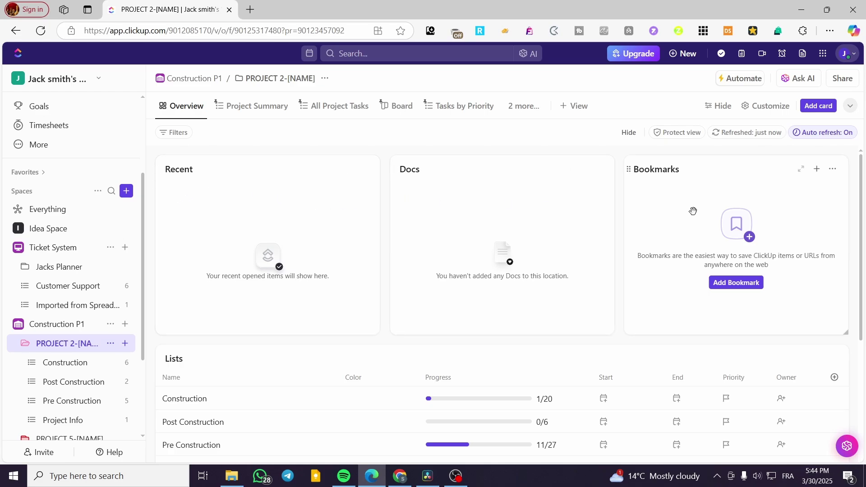
scroll(349, 357, "down", 5)
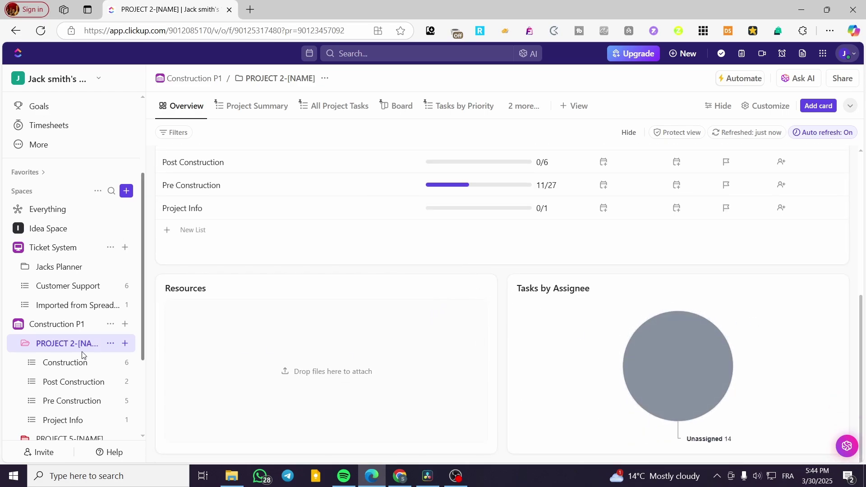
scroll(50, 356, "down", 3)
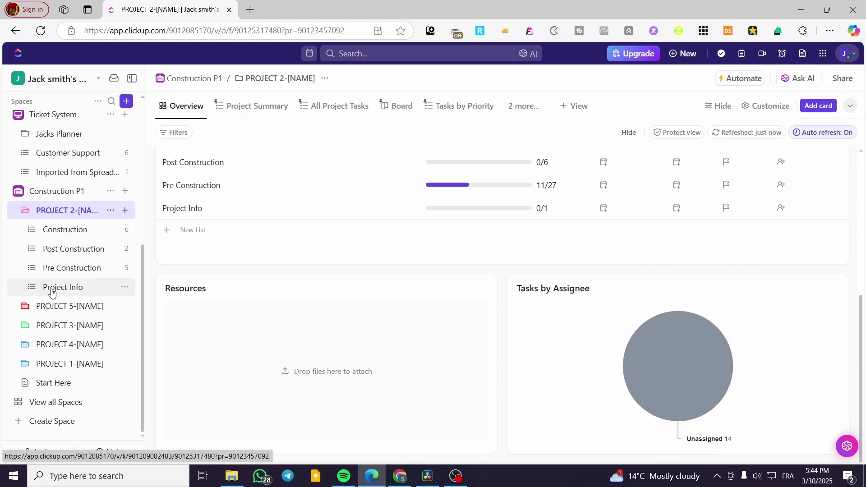
left_click_drag(25, 293, 24, 224)
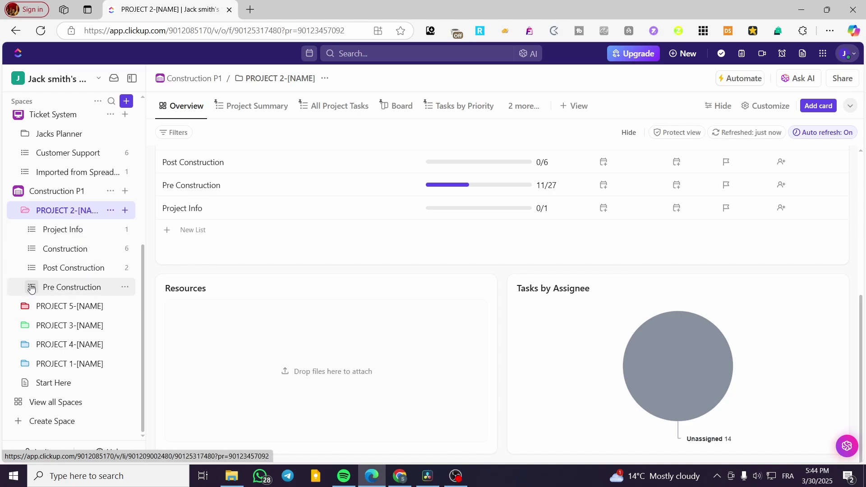
left_click_drag(30, 289, 23, 247)
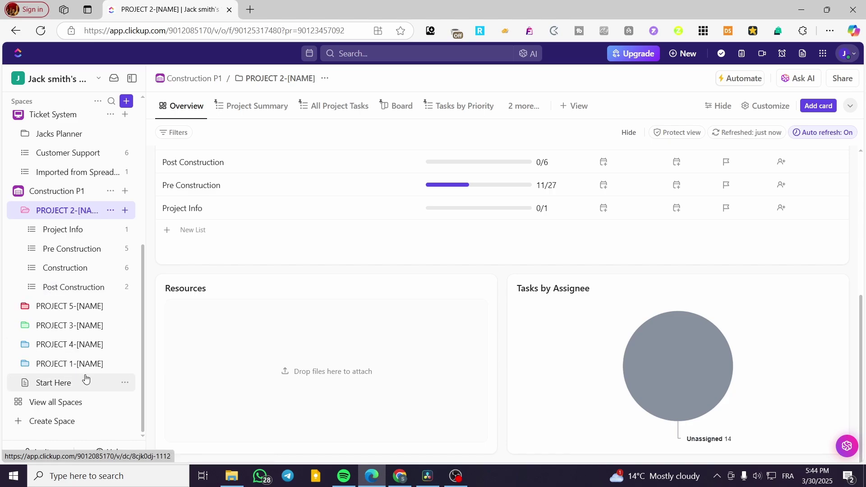
- Open the Start Here doc of the Construction P1 Space and examine its walk-through video and Structure section
left_click(60, 384)
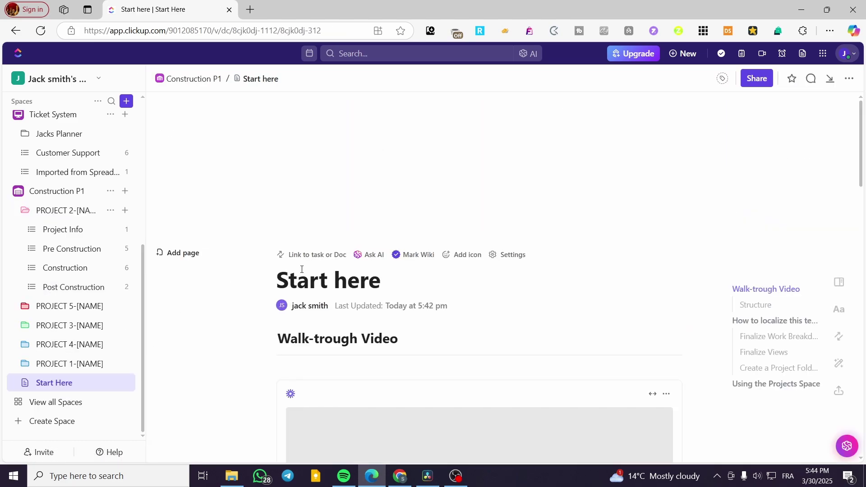
scroll(384, 240, "down", 3)
scroll(392, 250, "down", 4)
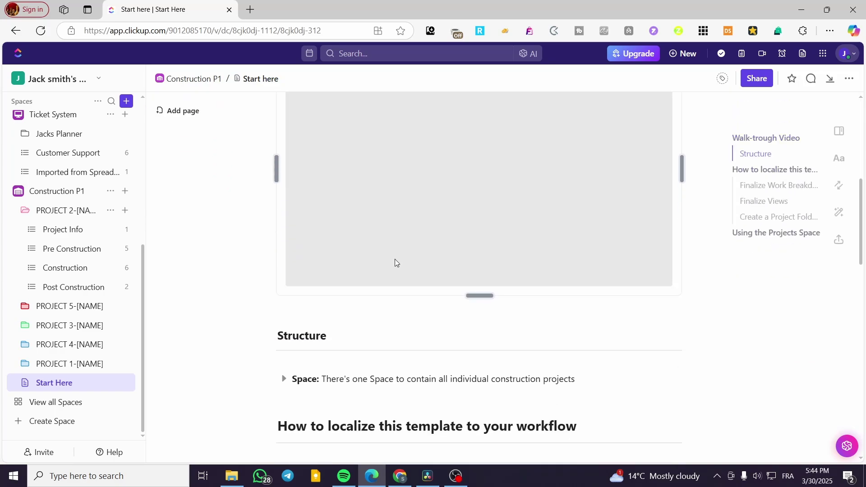
scroll(394, 259, "up", 4)
scroll(545, 313, "down", 4)
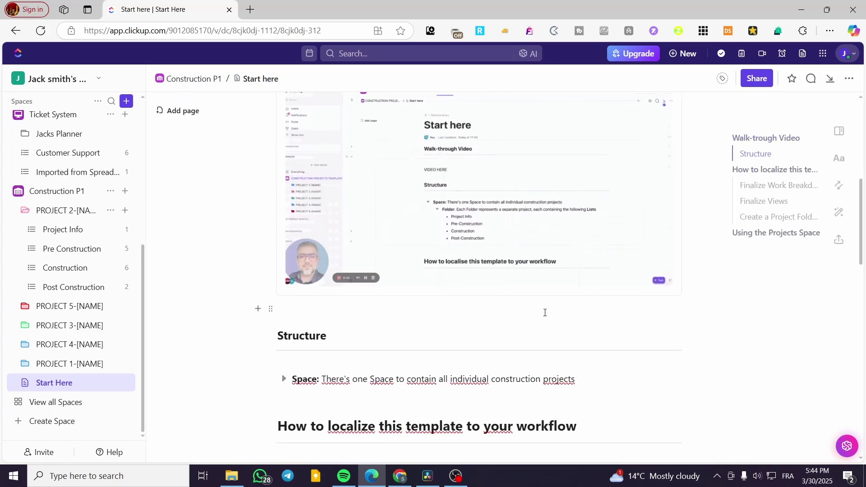
scroll(422, 270, "up", 5)
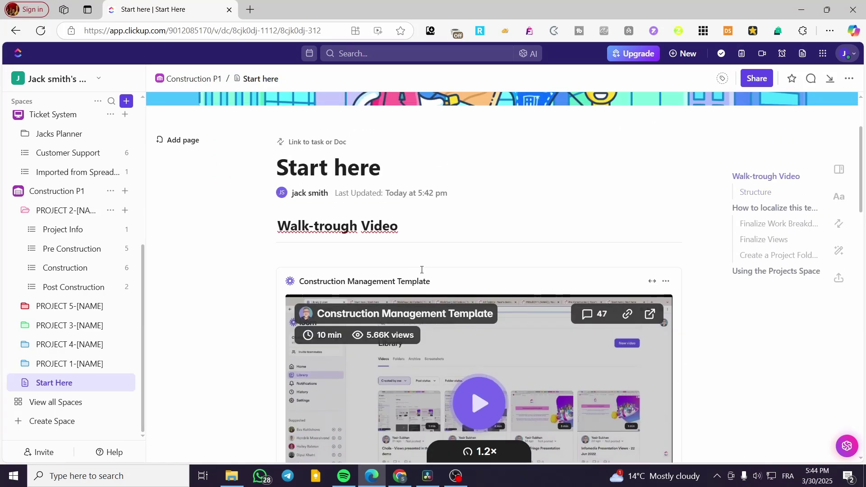
scroll(421, 288, "down", 3)
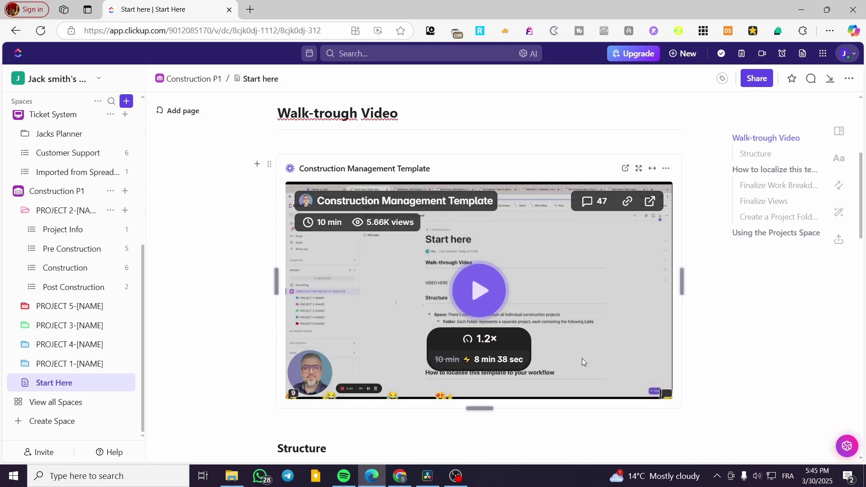
- Open the PROJECT 5-[NAME] and PROJECT 3-[NAME] folders to show their lists
left_click(66, 306)
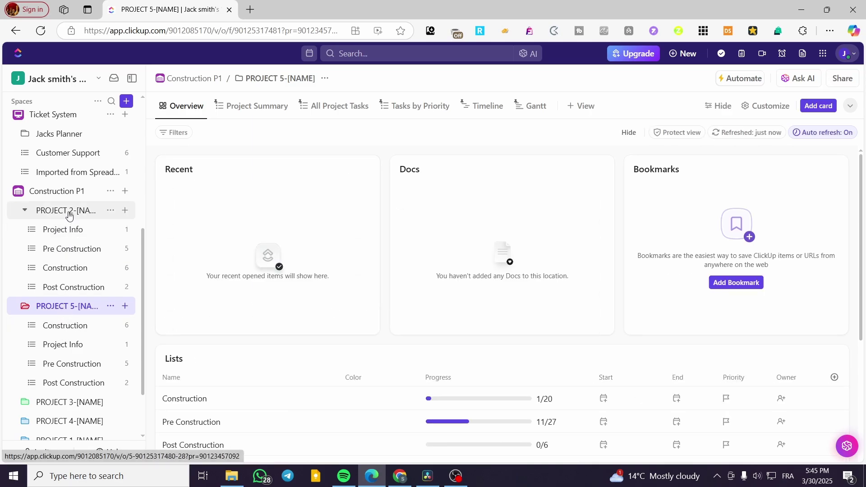
left_click(53, 403)
scroll(56, 387, "down", 4)
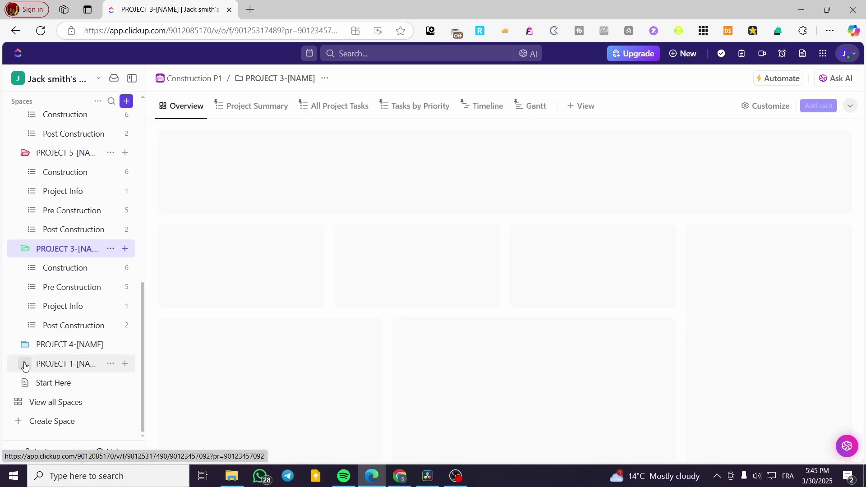
scroll(45, 316, "up", 4)
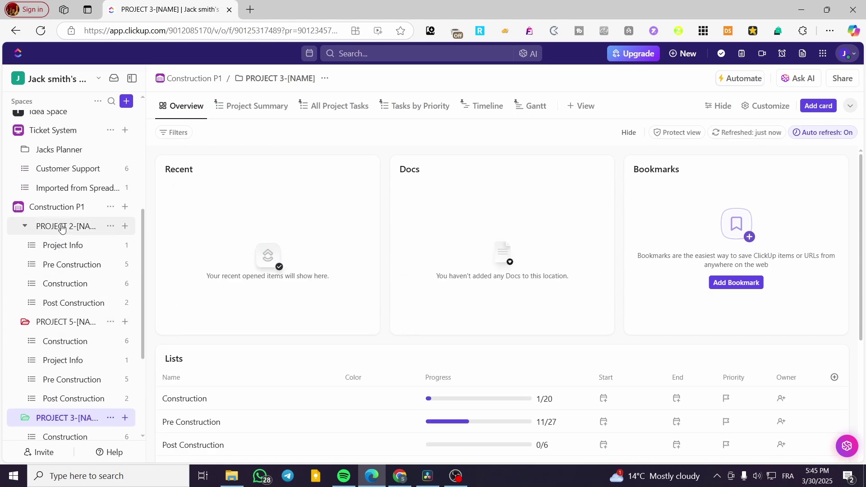
- Reorder the Construction P1 folders numerically, moving PROJECT 1-[NAME] above PROJECT 2-[NAME] and PROJECT 5-[NAME] below PROJECT 4-[NAME]
scroll(57, 400, "down", 3)
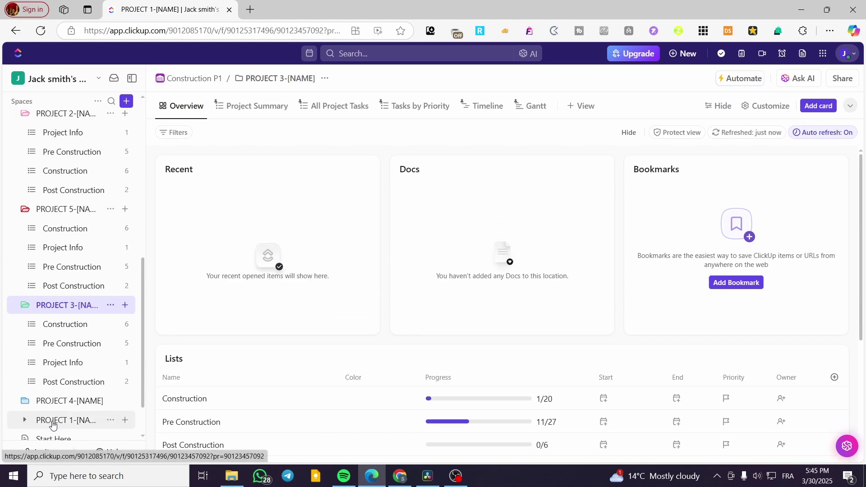
left_click_drag(52, 425, 60, 230)
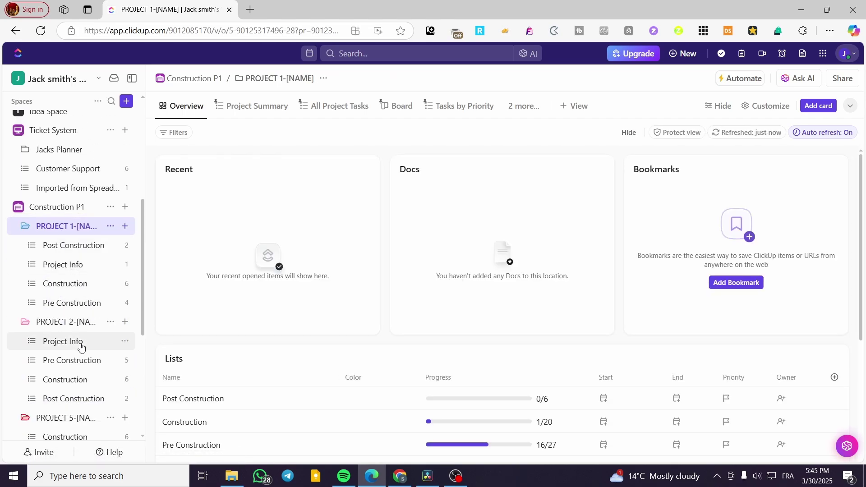
scroll(72, 367, "down", 4)
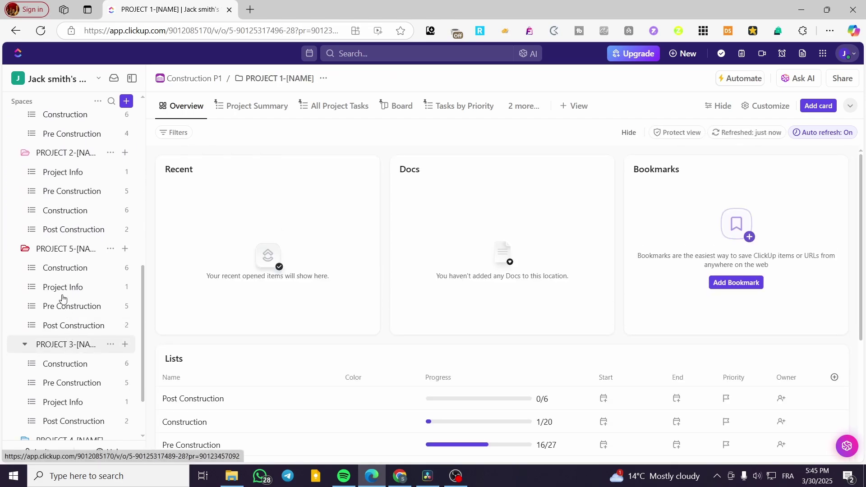
left_click(63, 344)
scroll(118, 333, "down", 1)
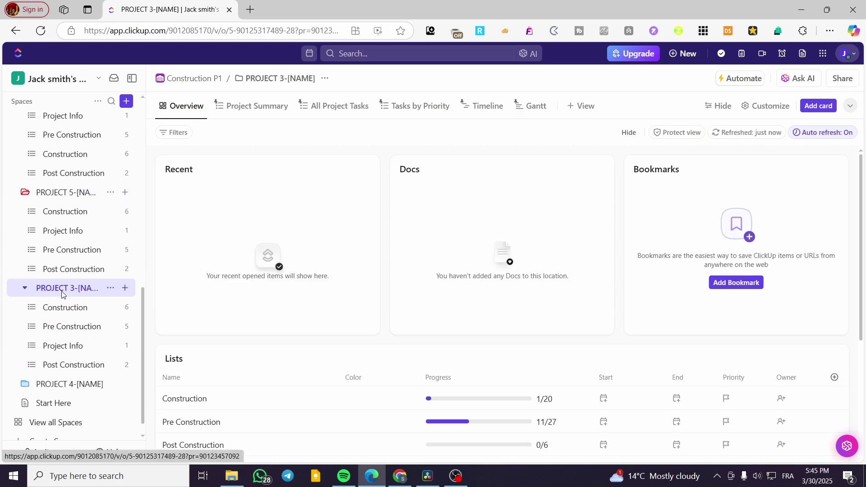
left_click_drag(62, 294, 74, 403)
scroll(108, 338, "up", 3)
scroll(73, 384, "down", 3)
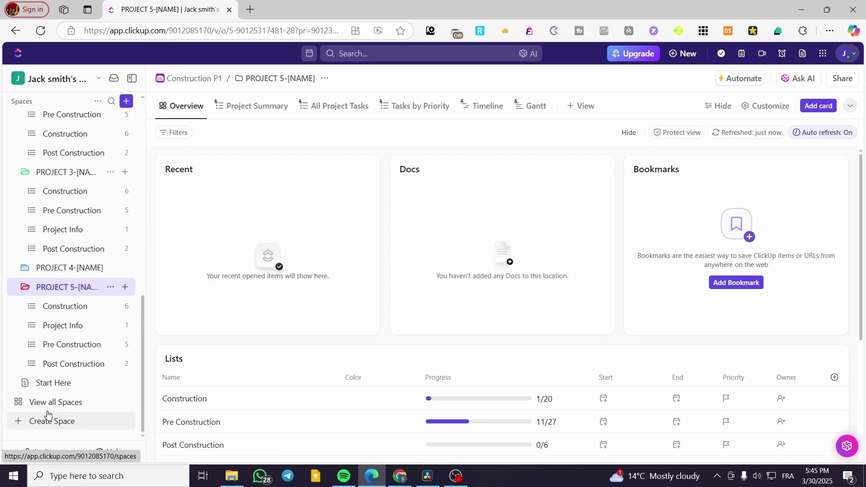
- View the Post Construction list of PROJECT 1-[NAME] and all columns of its Project Info list
scroll(54, 390, "up", 2)
scroll(74, 276, "up", 5)
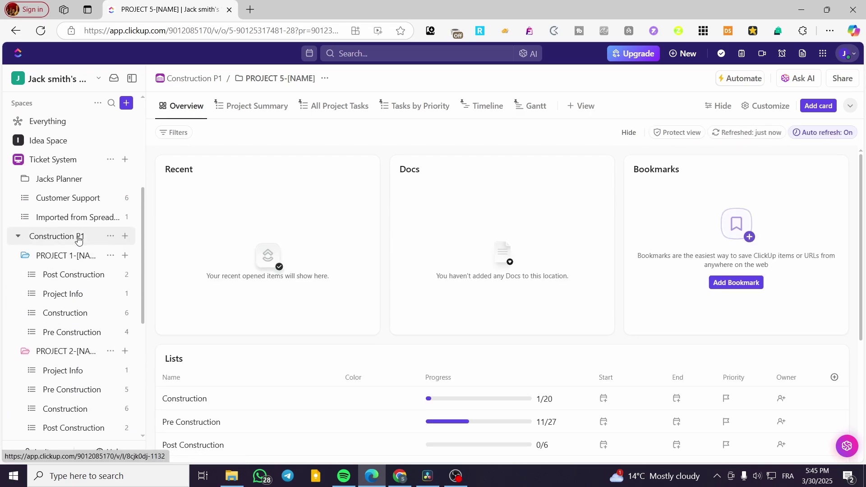
scroll(87, 264, "up", 1)
scroll(90, 266, "down", 3)
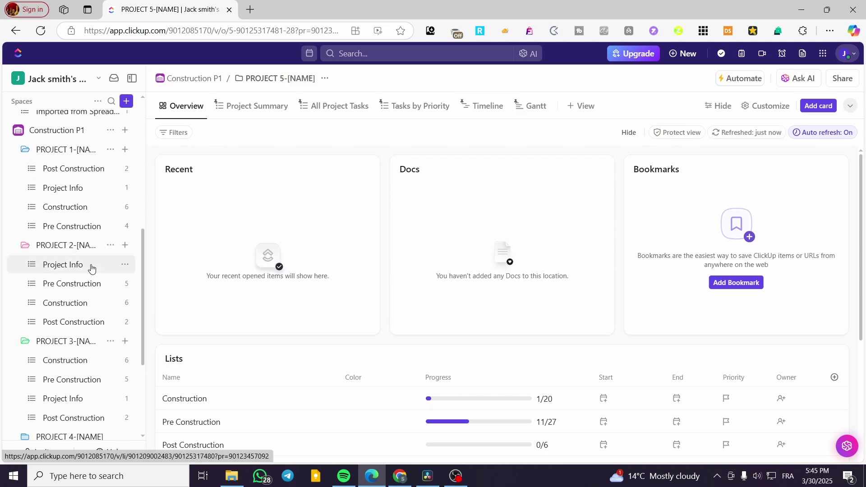
left_click(82, 174)
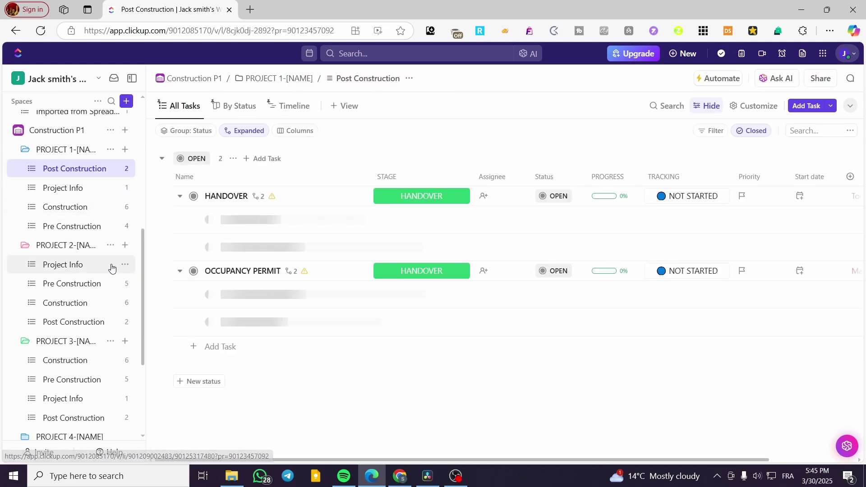
left_click(77, 189)
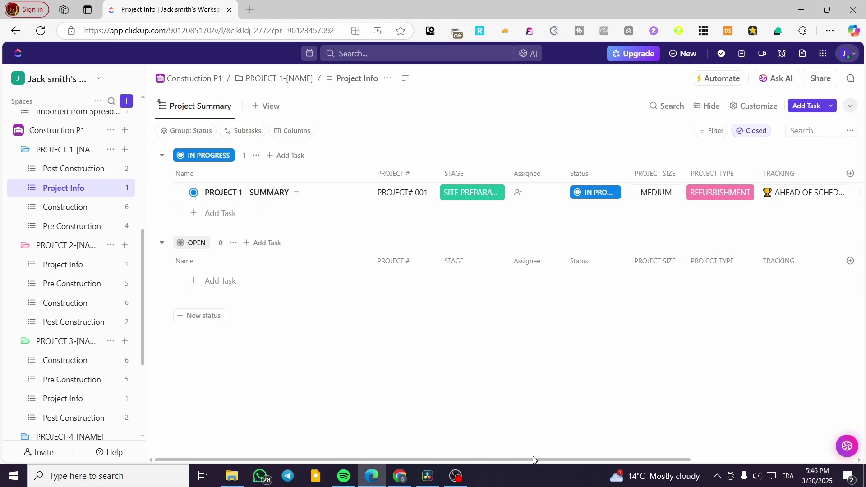
left_click_drag(533, 460, 697, 460)
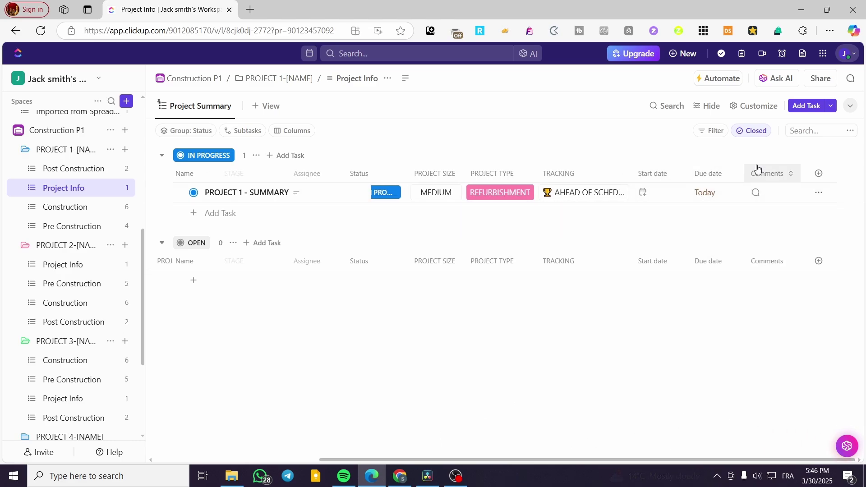
left_click_drag(687, 460, 364, 461)
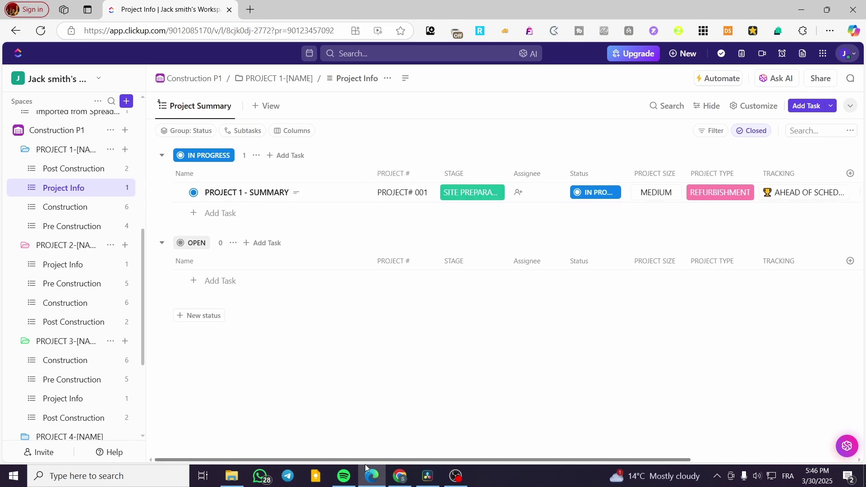
- Open the PROJECT 1 - SUMMARY task and view its available status options without changing the status
left_click(267, 194)
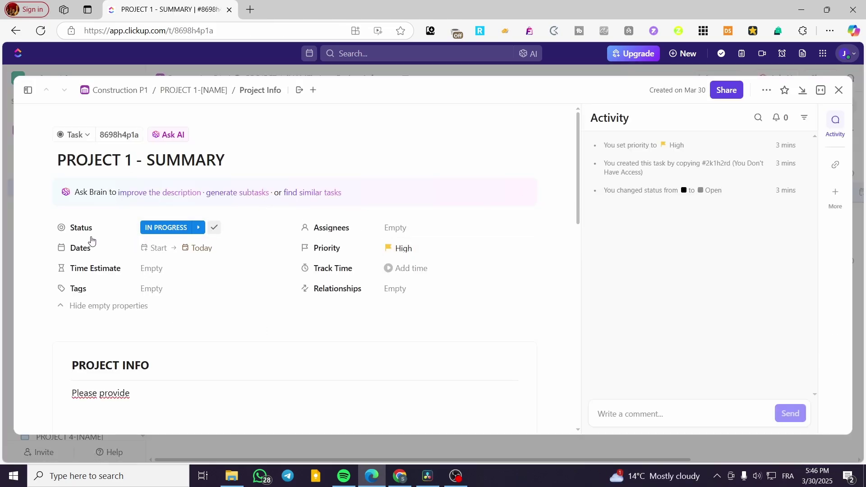
left_click(166, 230)
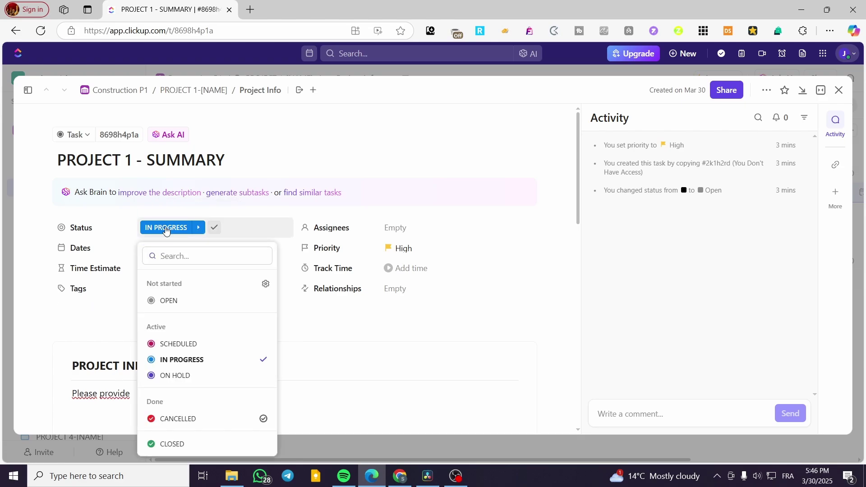
left_click(175, 238)
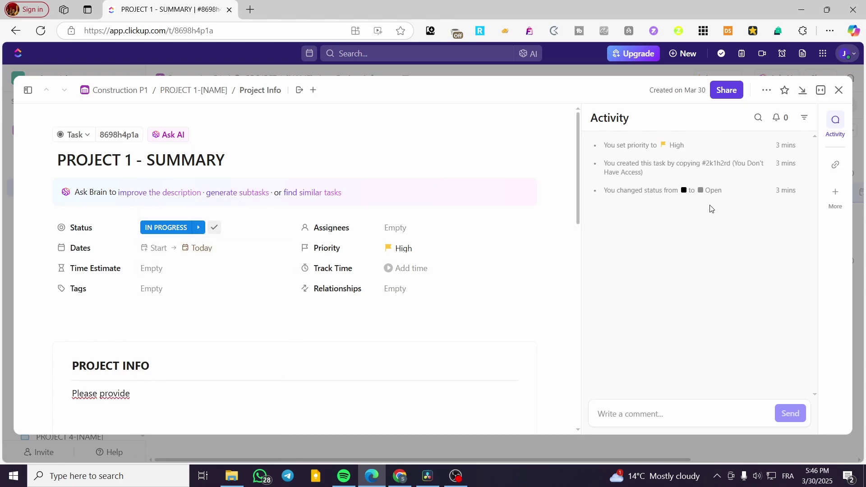
- Examine the Custom Fields of the PROJECT 1 - SUMMARY task, including the options available for HOUSE TYPE
scroll(579, 276, "down", 5)
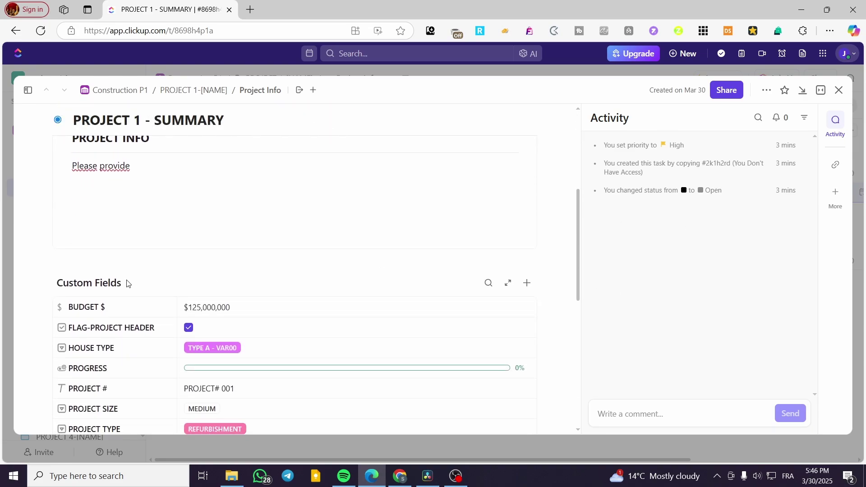
scroll(120, 266, "down", 3)
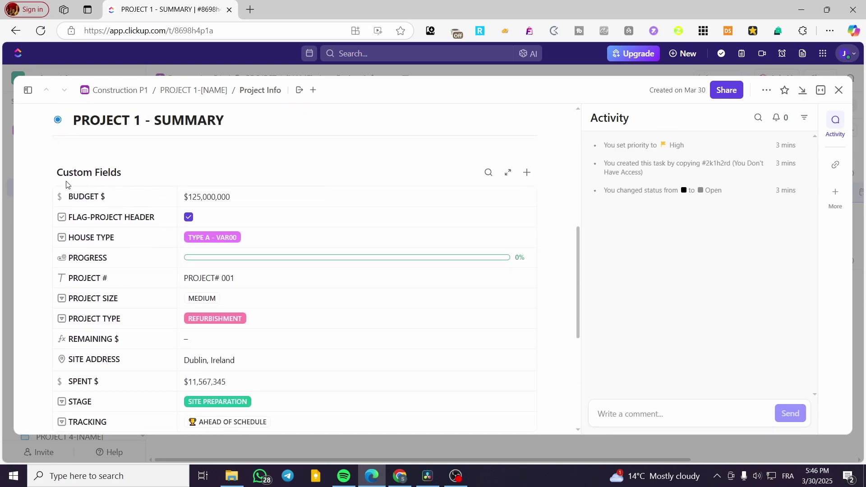
scroll(66, 184, "down", 4)
scroll(139, 310, "up", 4)
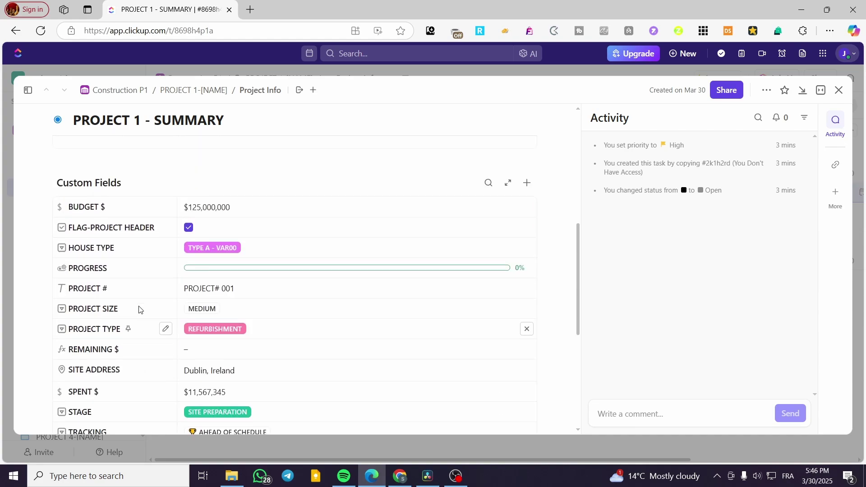
scroll(139, 310, "up", 5)
scroll(137, 308, "down", 6)
scroll(163, 310, "up", 3)
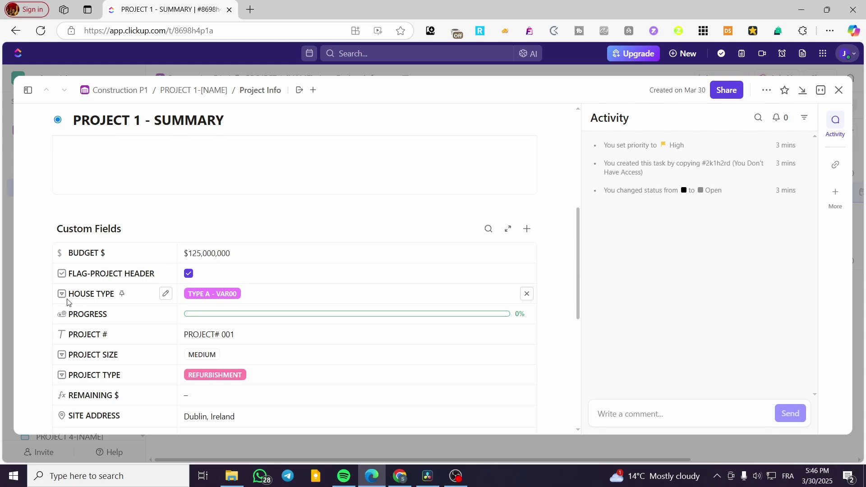
left_click(225, 296)
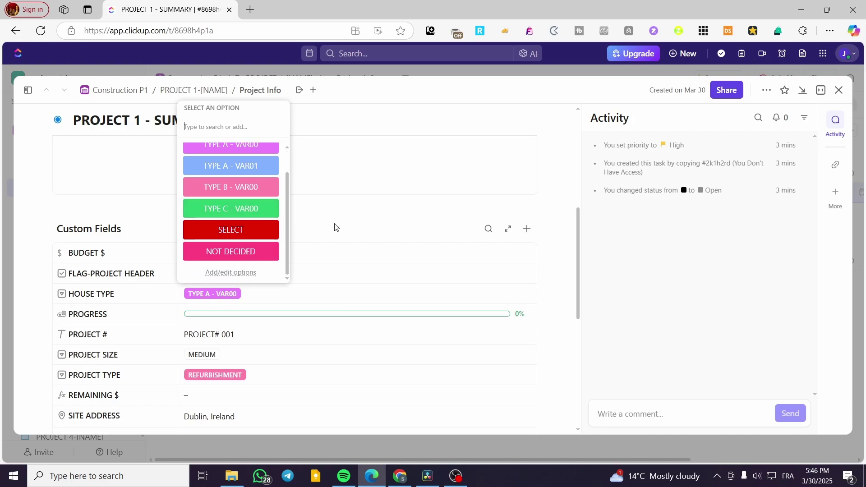
left_click(142, 319)
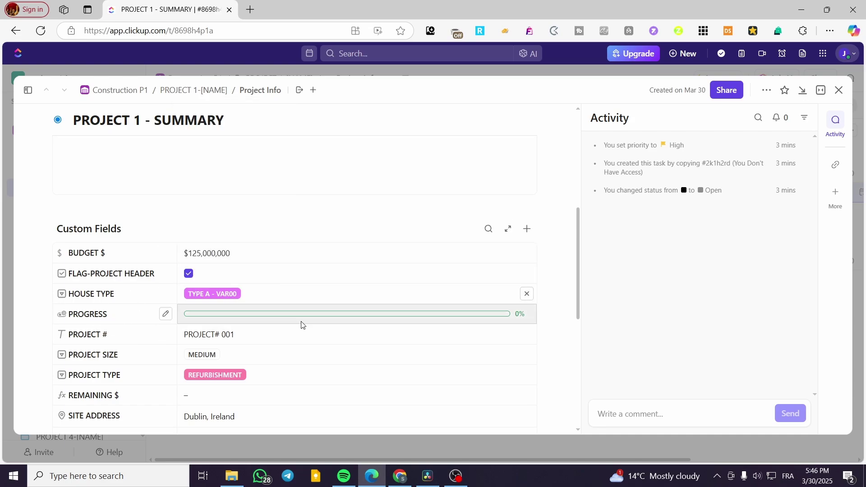
scroll(299, 325, "down", 1)
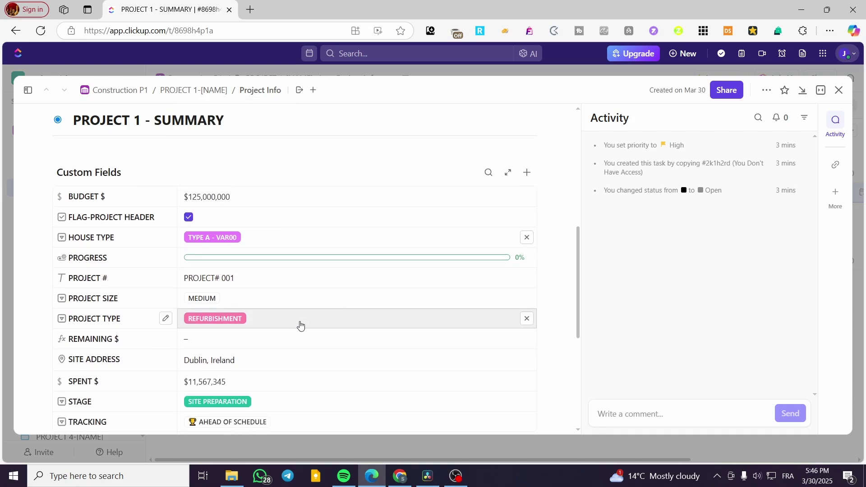
- View the available options of the PROJECT TYPE and STAGE fields in the PROJECT 1 - SUMMARY task without changing either value
left_click(235, 319)
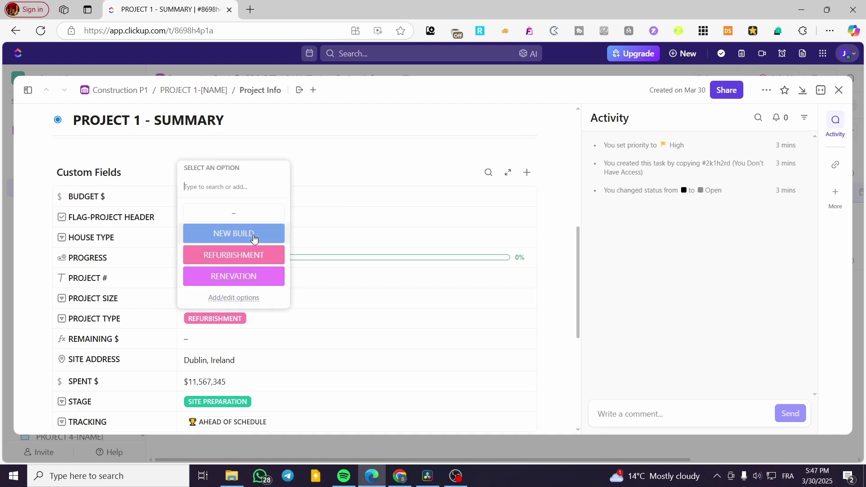
left_click(323, 232)
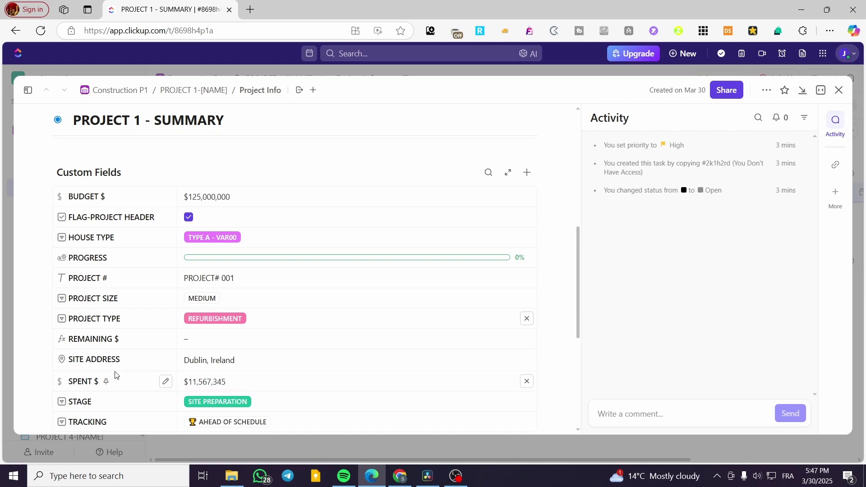
scroll(194, 372, "down", 1)
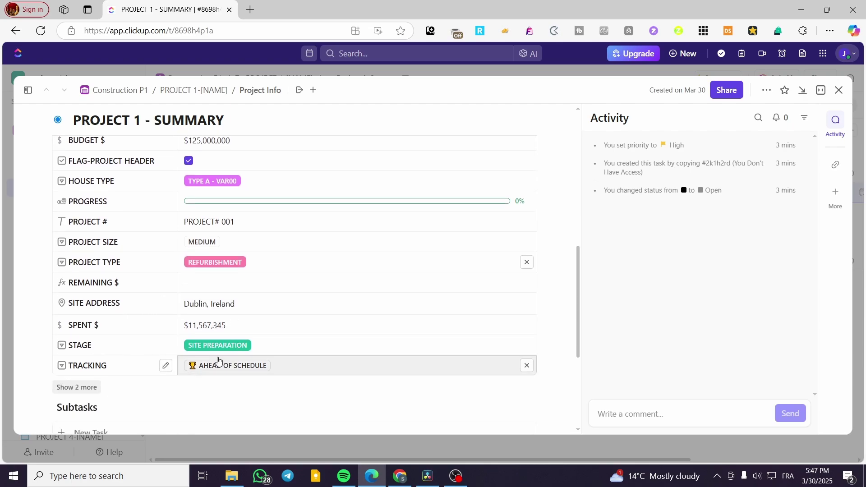
left_click(254, 347)
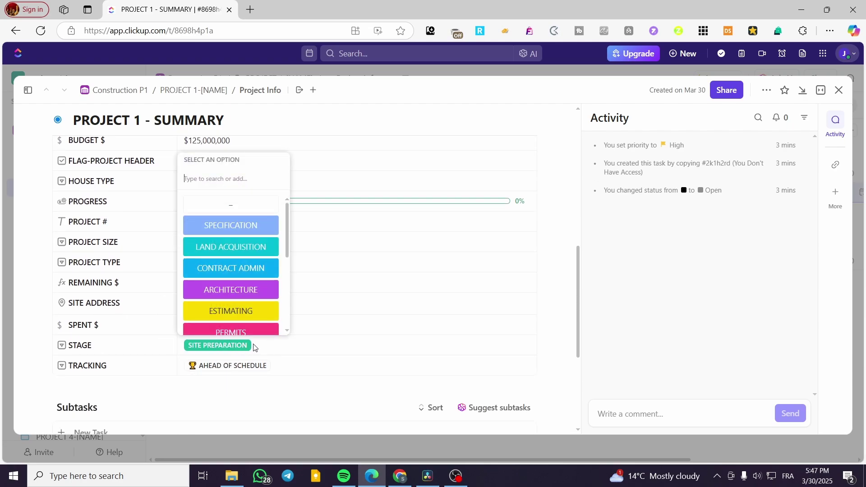
scroll(239, 304, "down", 3)
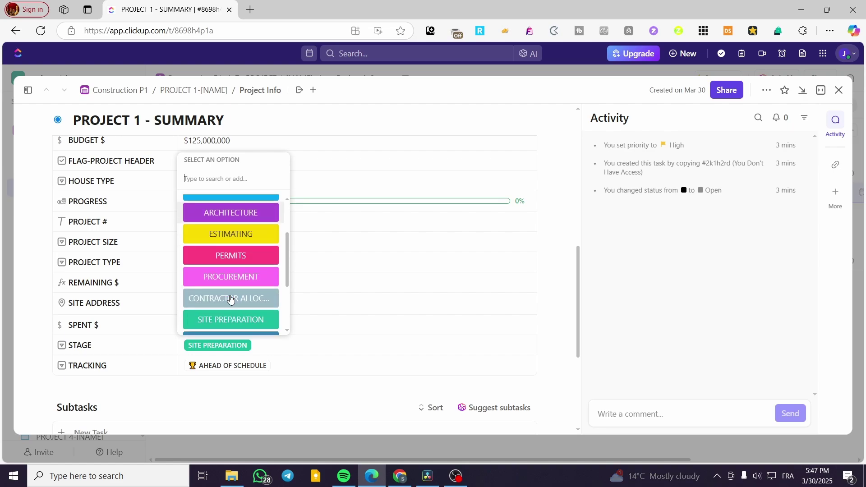
scroll(258, 315, "down", 2)
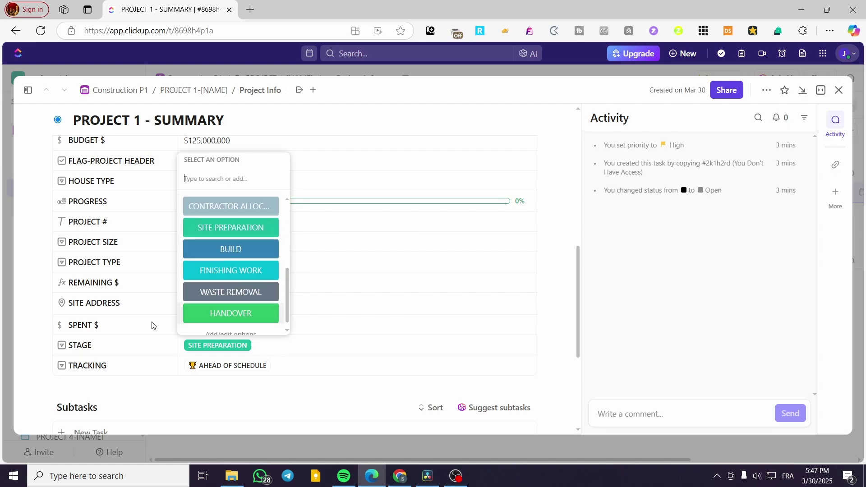
left_click(269, 349)
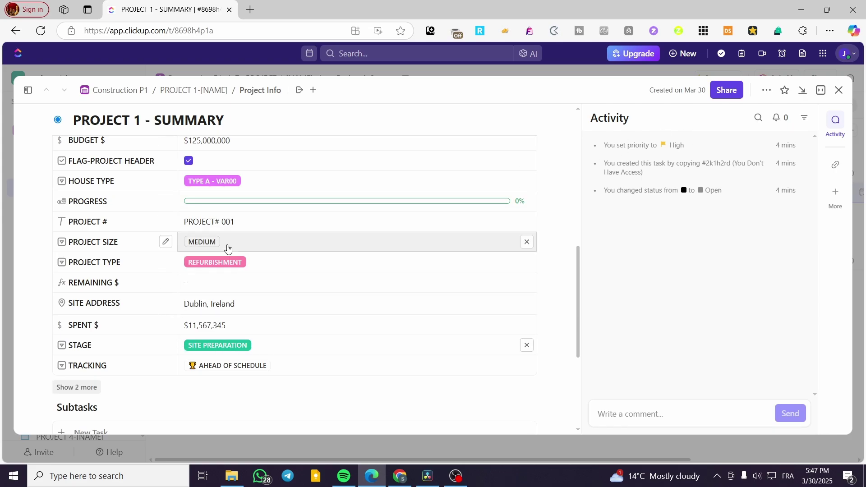
- View the TRACKING field's options and the Subtasks, Checklists and Attachments sections of the PROJECT 1 - SUMMARY task
left_click(238, 366)
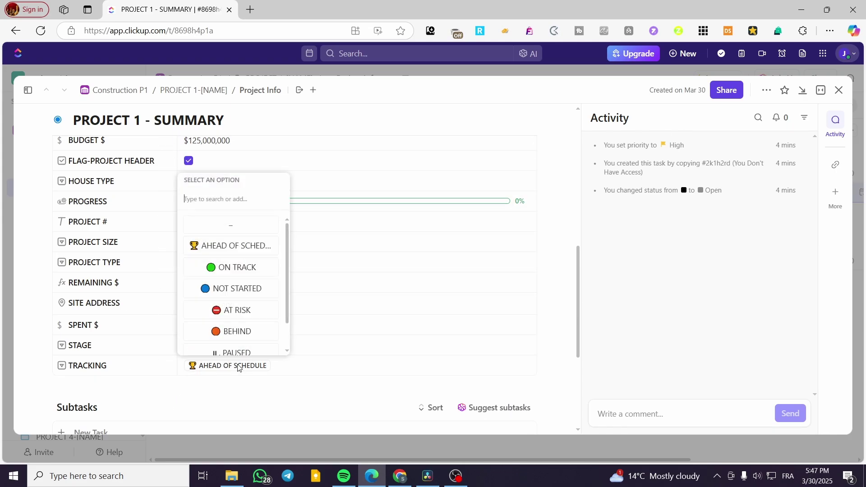
scroll(246, 331, "down", 1)
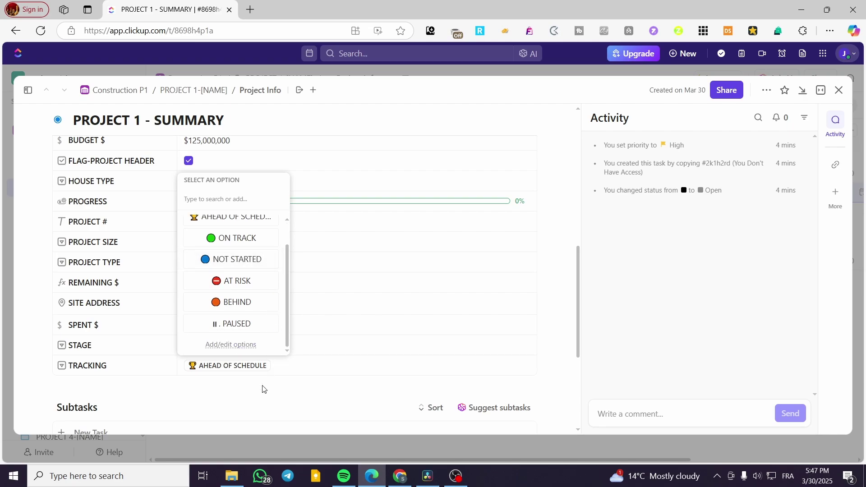
scroll(264, 389, "down", 5)
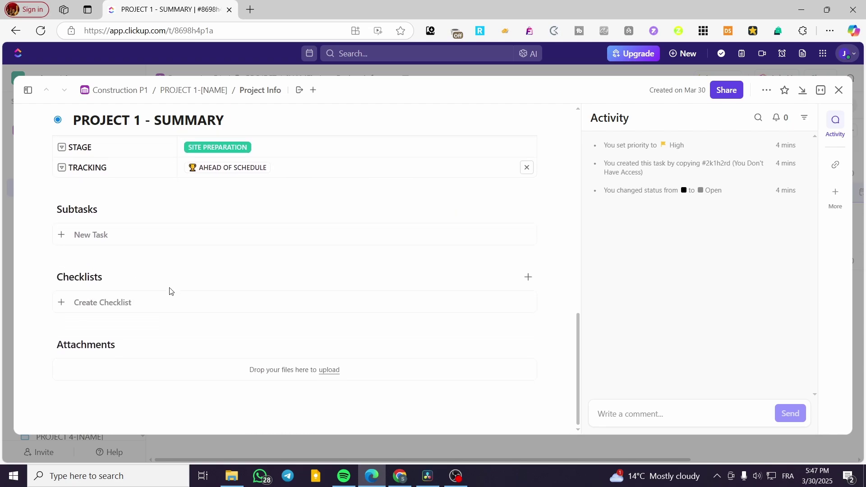
scroll(434, 334, "up", 10)
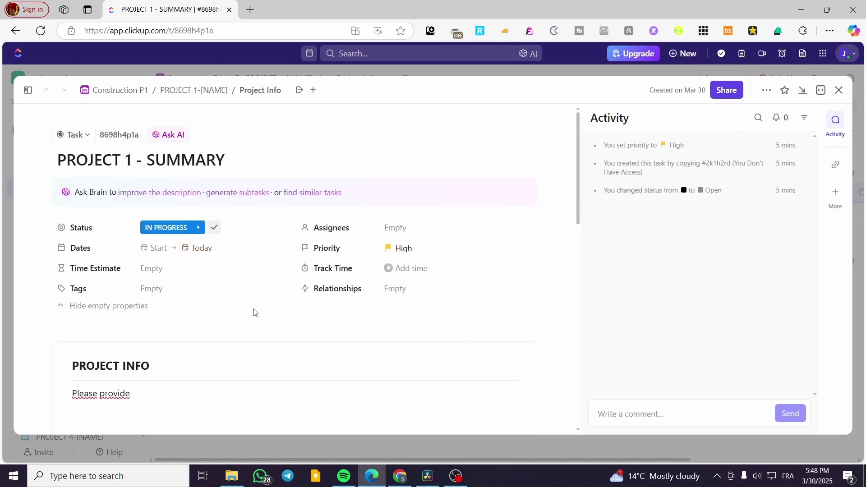
- Close the PROJECT 1 - SUMMARY task and view the Construction and Post Construction lists of PROJECT 1-[NAME]
left_click(839, 90)
left_click(88, 208)
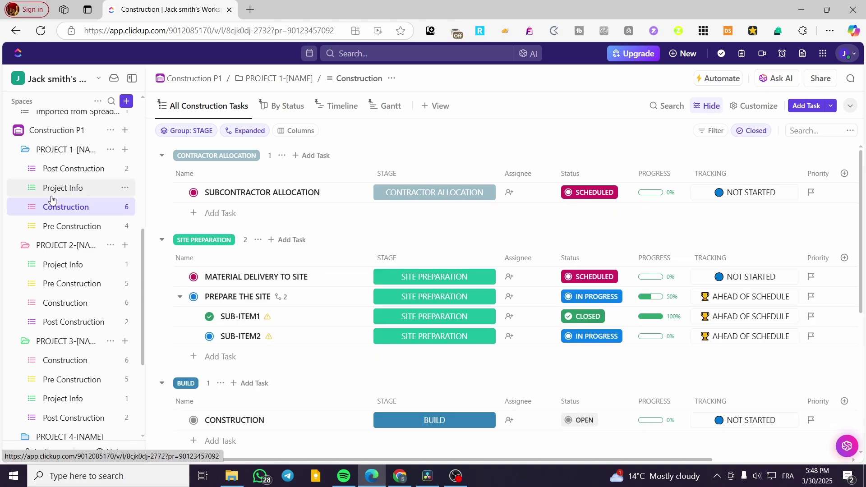
left_click(72, 169)
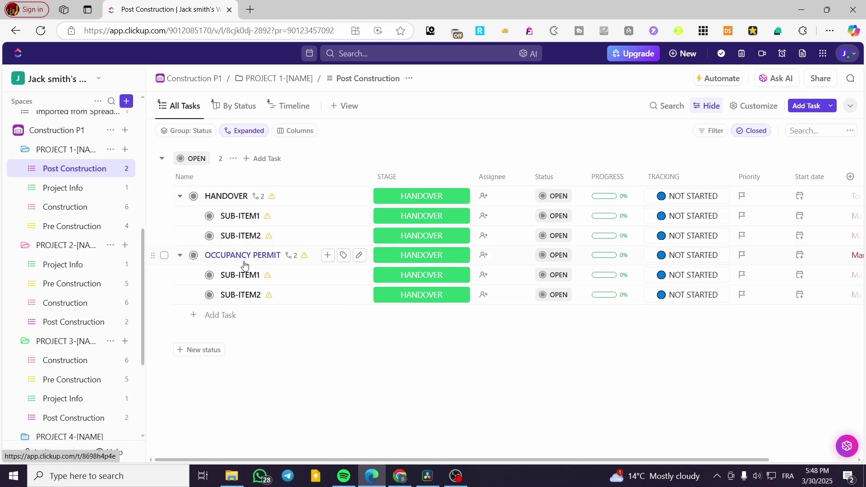
- Open the HANDOVER task and examine its waiting-on relationship, Custom Fields and Subtasks
left_click(307, 201)
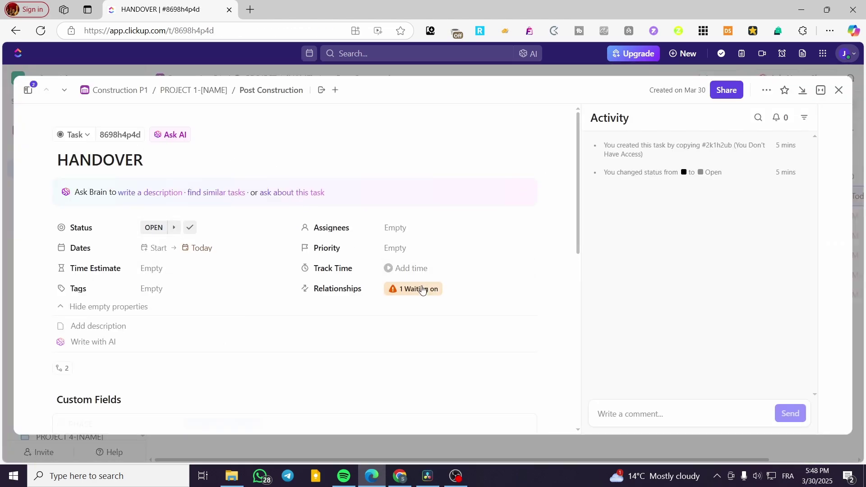
mouse_move(411, 294)
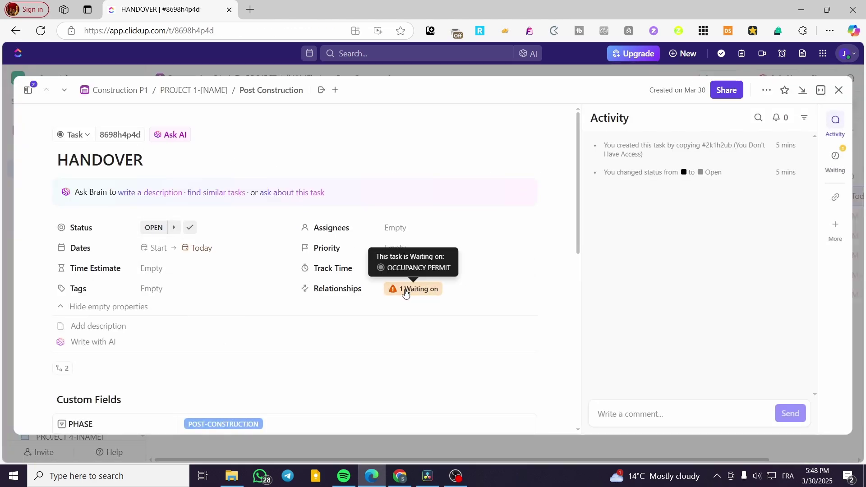
scroll(200, 284, "down", 8)
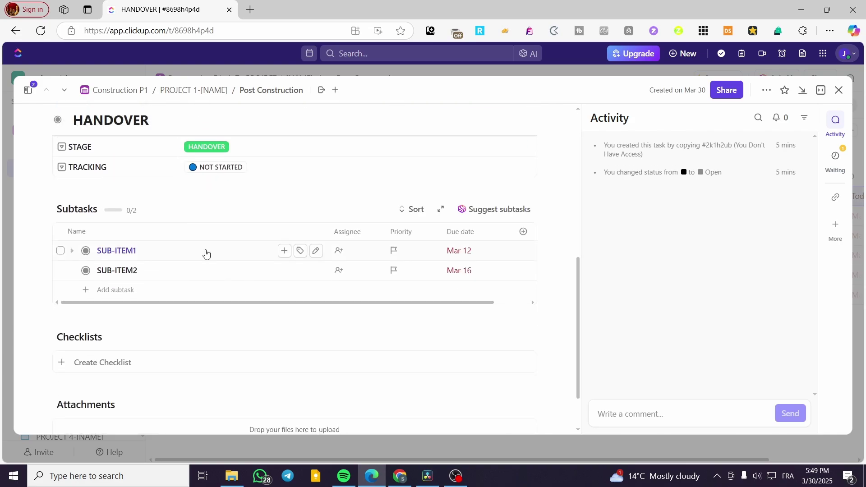
scroll(205, 251, "up", 3)
scroll(86, 257, "up", 1)
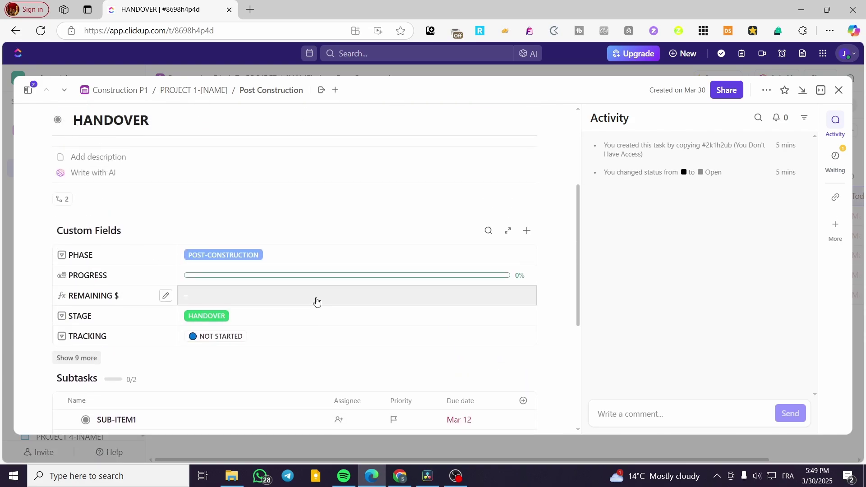
scroll(155, 304, "down", 5)
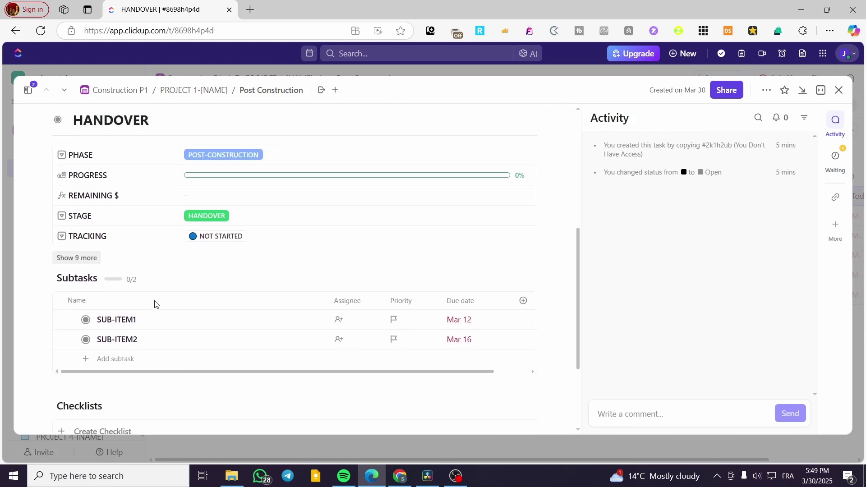
scroll(412, 307, "up", 10)
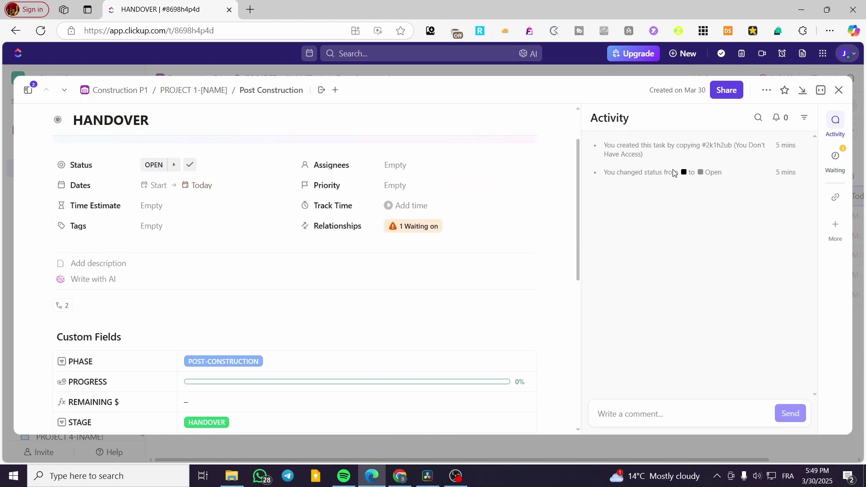
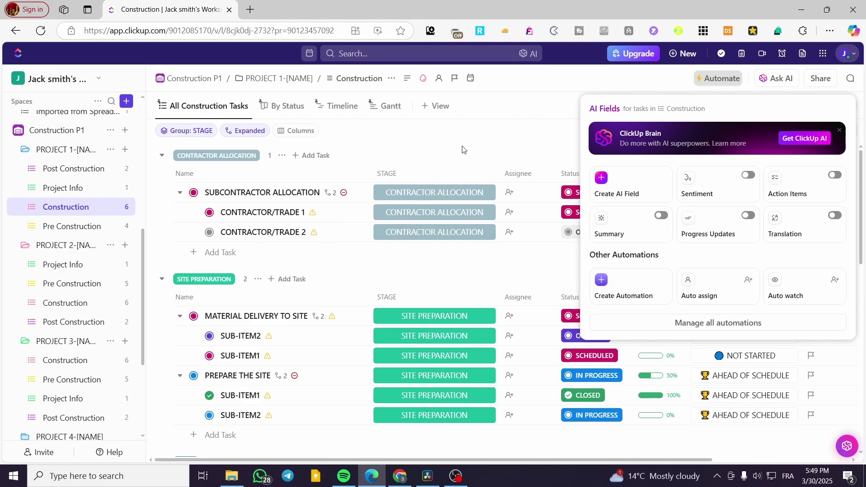
- Set the STAGE of the SUBCONTRACTOR ALLOCATION task in PROJECT 1's Construction list to SITE PREPARATION
left_click(412, 232)
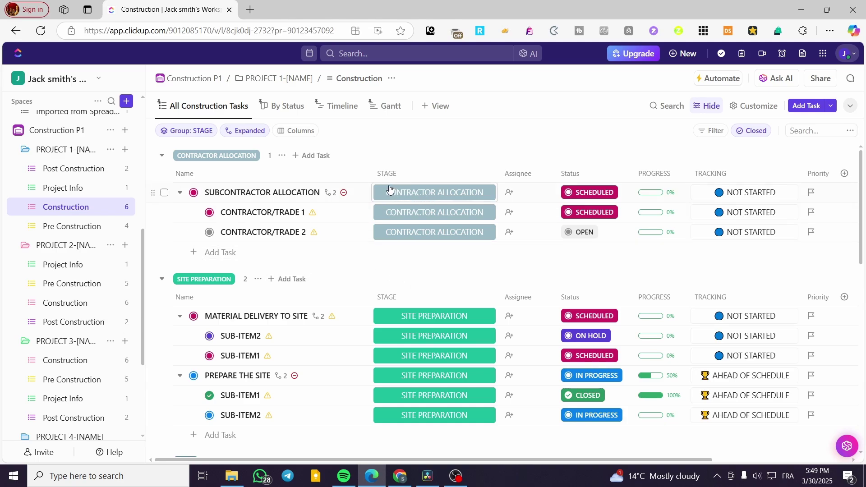
left_click(428, 195)
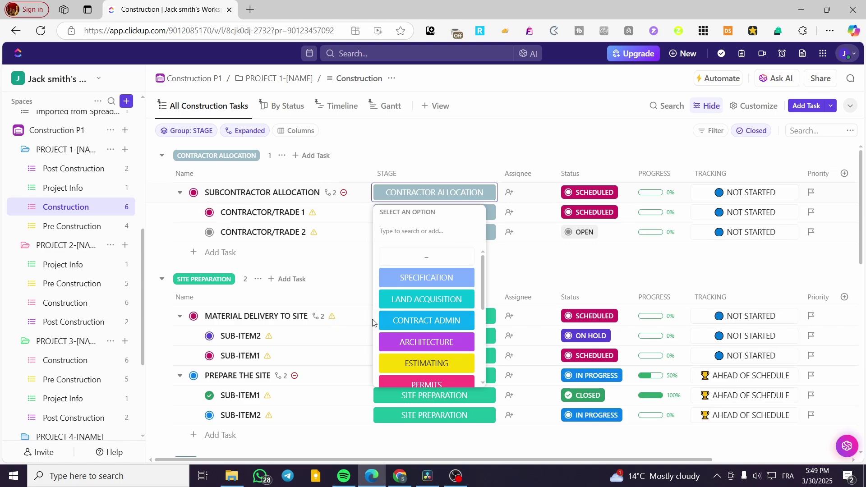
scroll(429, 325, "down", 3)
scroll(431, 326, "down", 2)
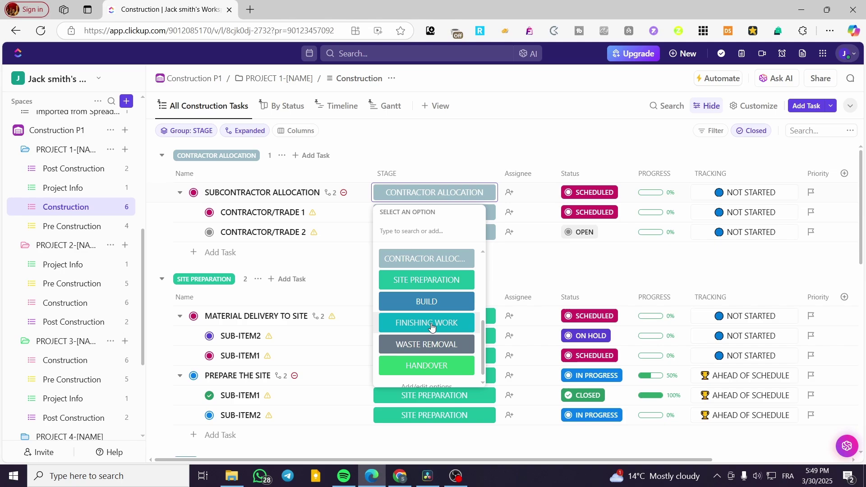
left_click(427, 283)
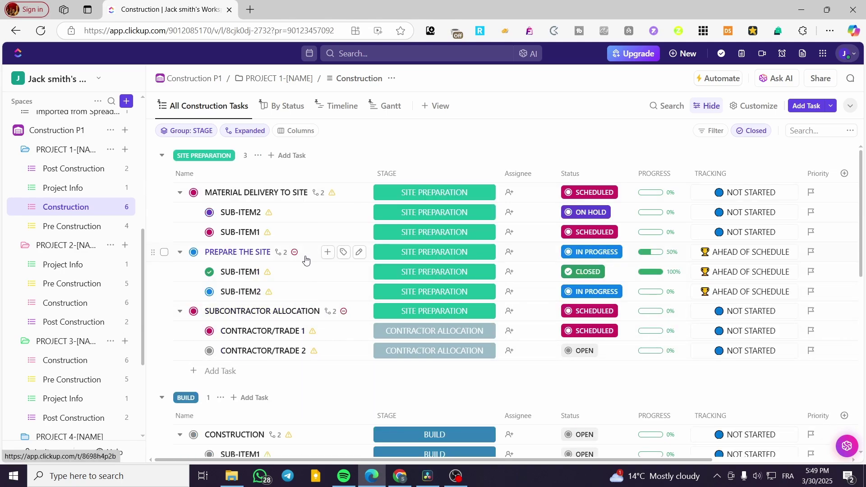
- Set the STAGE of the SUBCONTRACTOR ALLOCATION task to LAND ACQUISITION
left_click(418, 313)
scroll(427, 224, "down", 2)
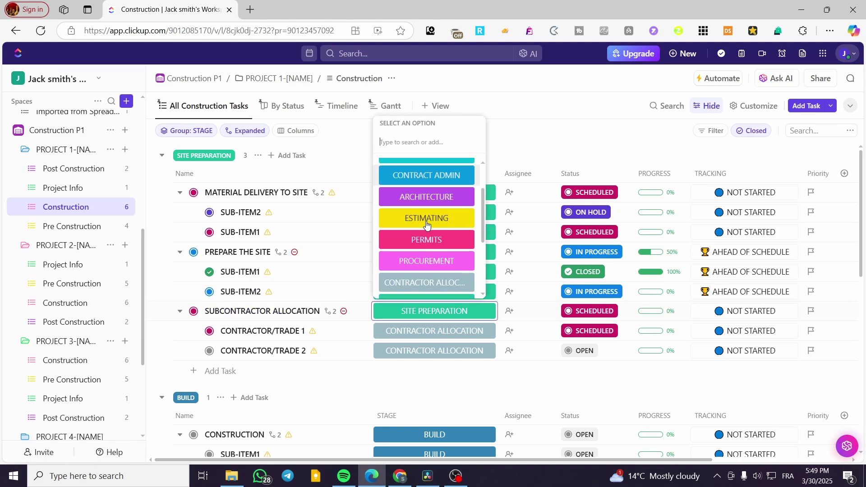
scroll(426, 226, "down", 1)
scroll(424, 228, "up", 4)
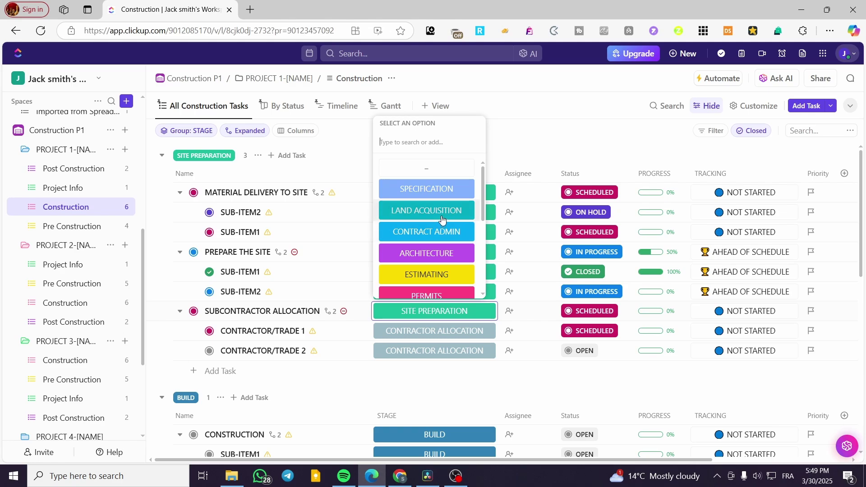
scroll(455, 243, "down", 3)
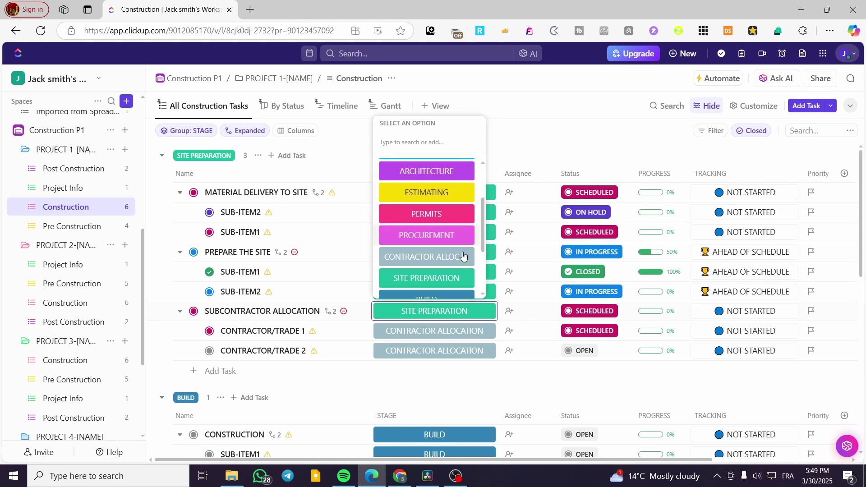
scroll(463, 255, "up", 4)
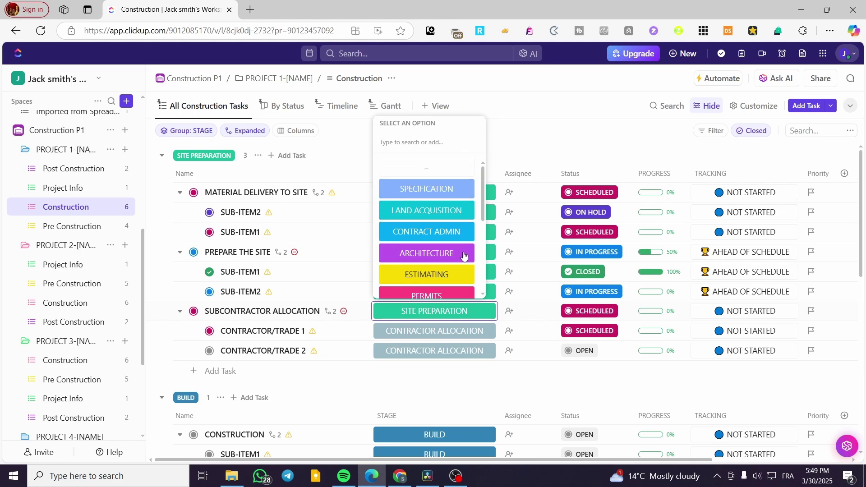
left_click(455, 218)
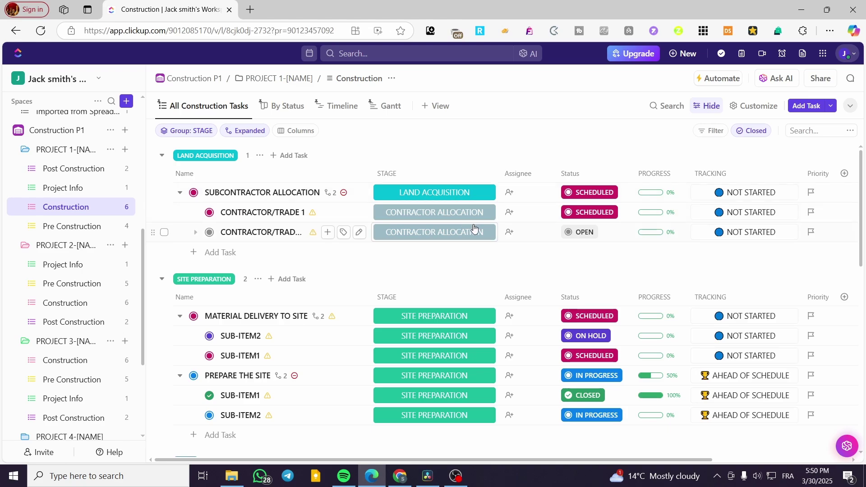
- View the status options of SUBCONTRACTOR ALLOCATION without changing the status, and look through all stage groups of the Construction list
left_click(582, 194)
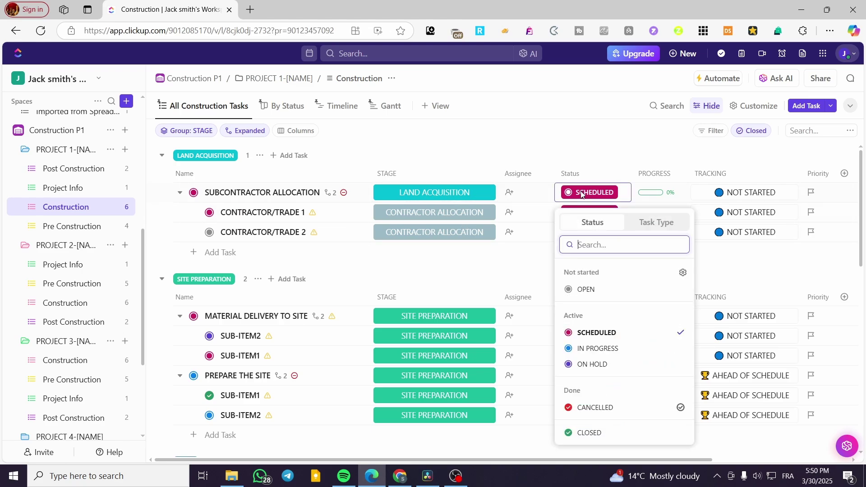
left_click(583, 168)
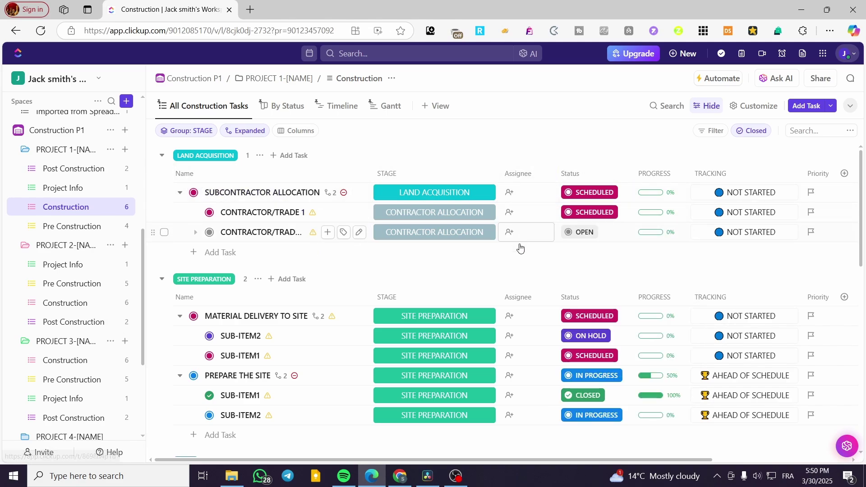
scroll(521, 248, "down", 15)
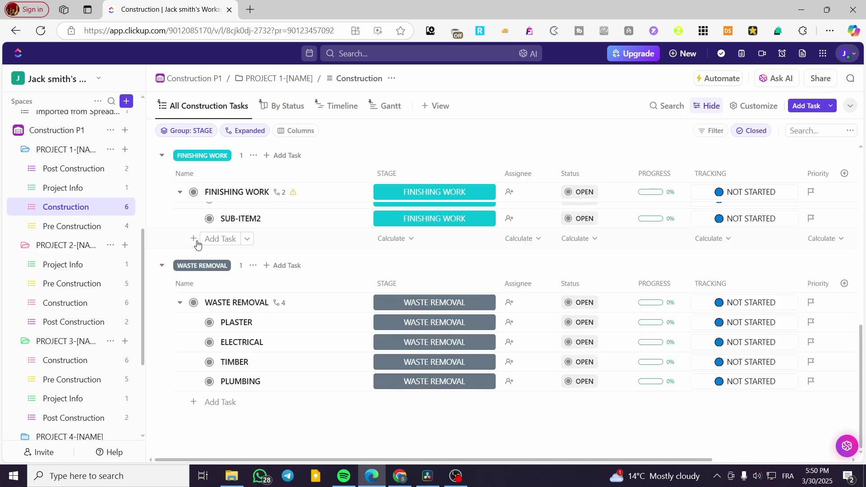
scroll(221, 392, "up", 5)
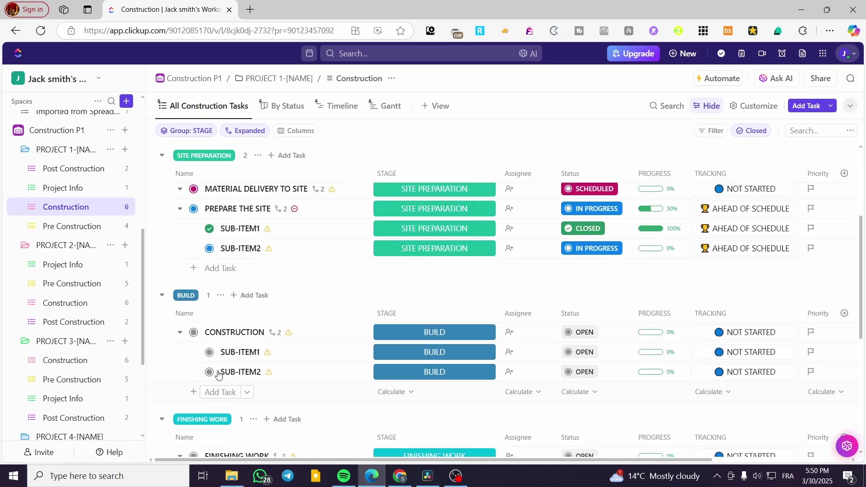
scroll(252, 347, "up", 3)
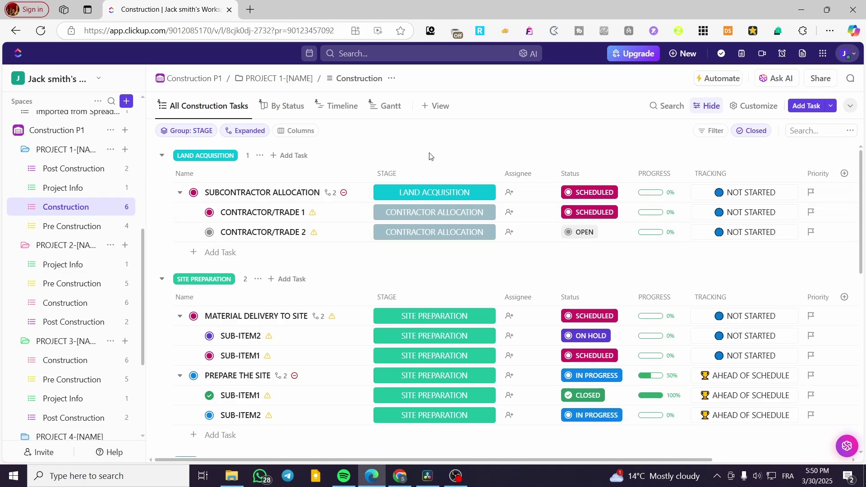
- View the options for creating an automation for PROJECT 1's Construction list, and leave without creating one
left_click(730, 81)
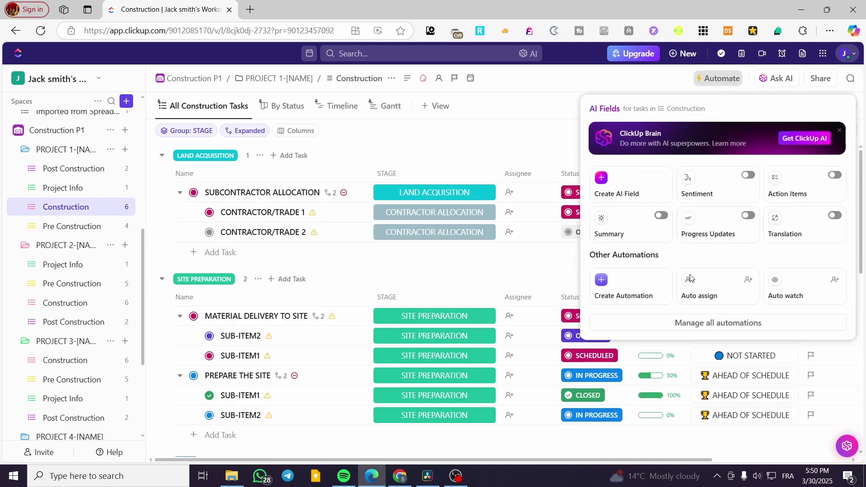
left_click(631, 299)
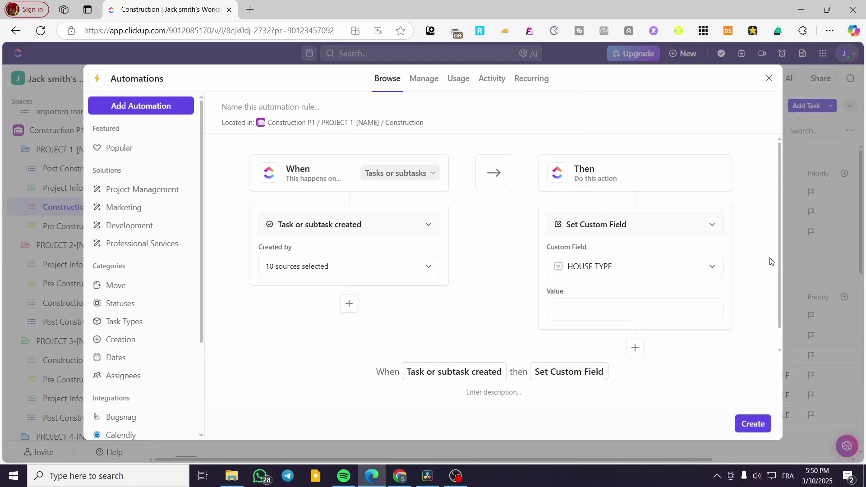
left_click(769, 79)
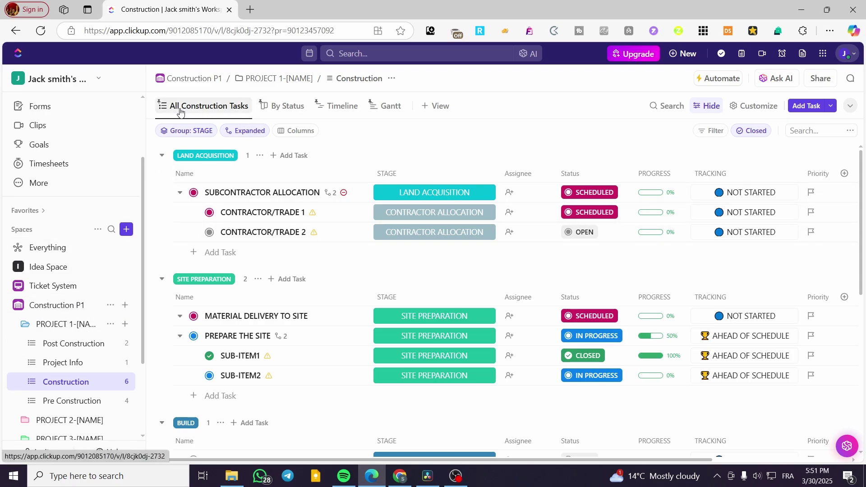
- Look through the Construction list's By Status, Timeline and Gantt views, including the Gantt's later dates, and return to All Construction Tasks
left_click(282, 107)
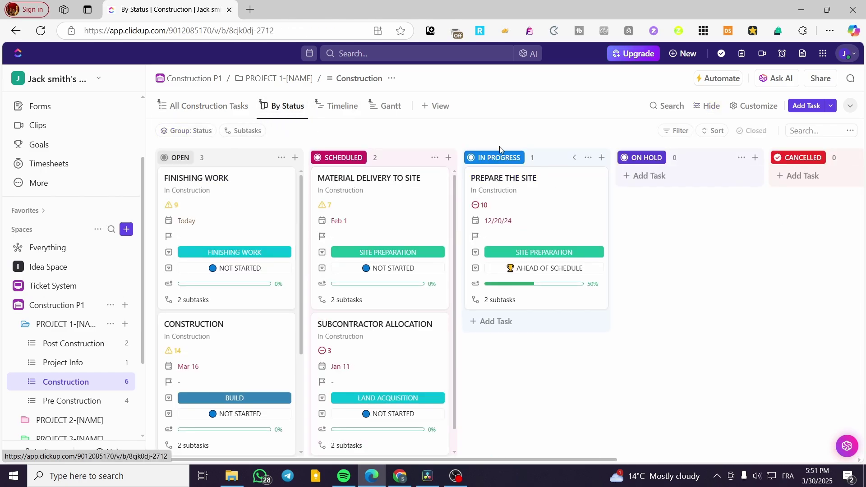
left_click(336, 108)
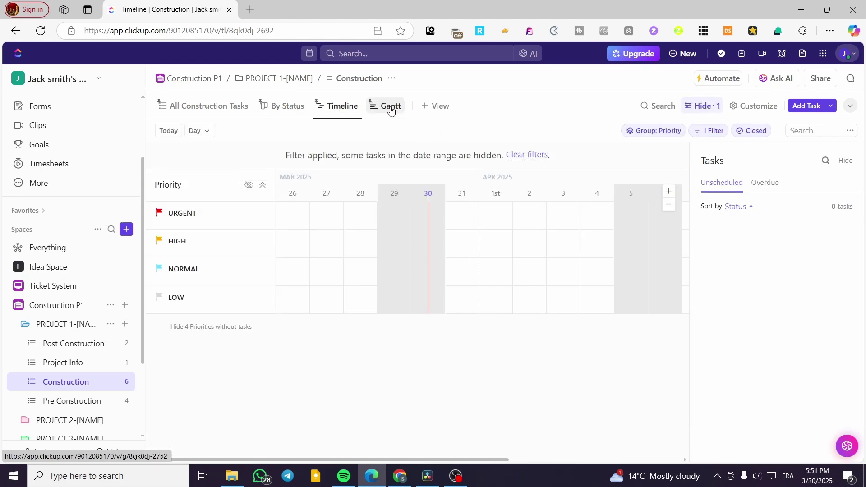
left_click(382, 108)
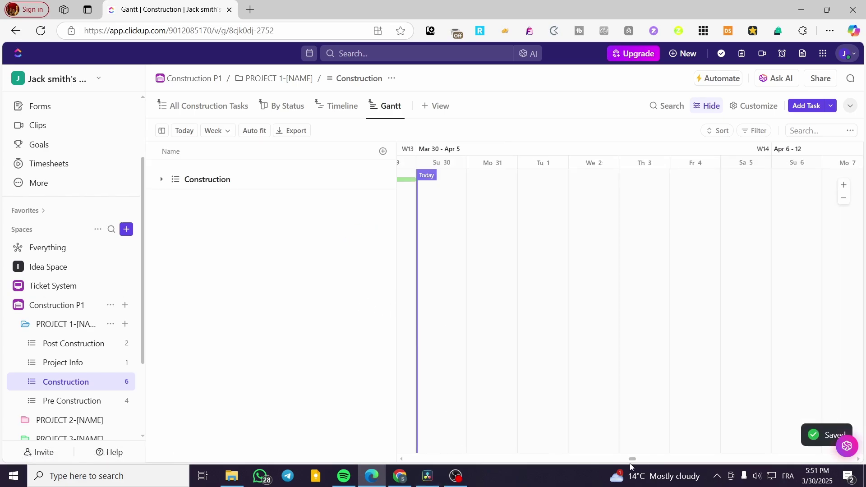
left_click_drag(632, 460, 384, 452)
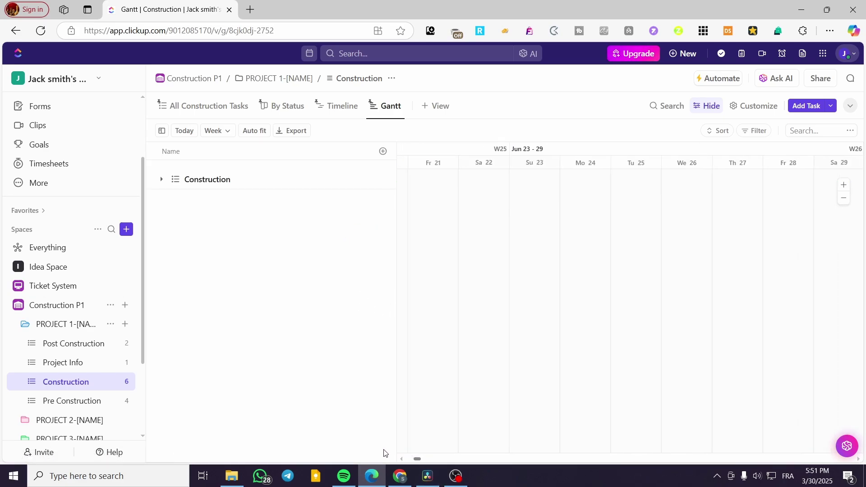
left_click(183, 115)
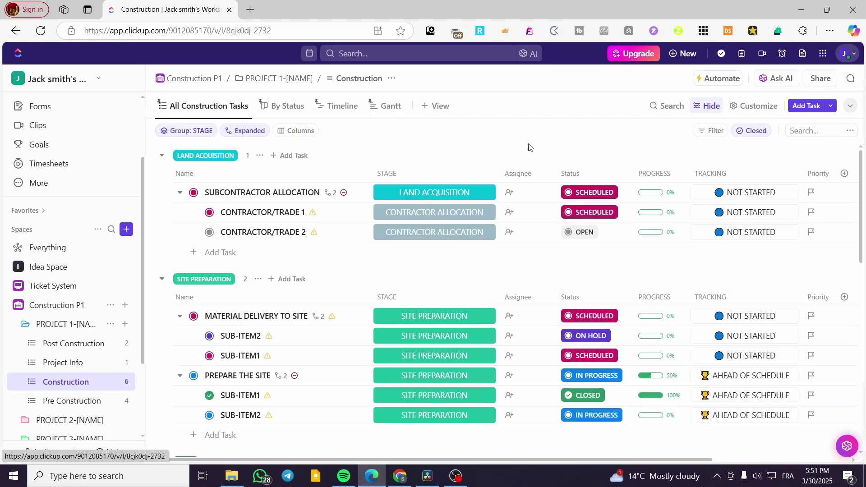